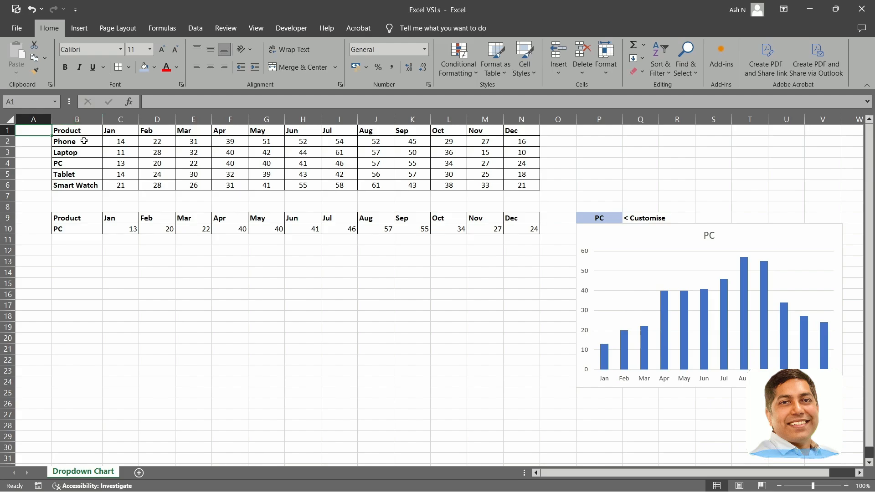
# Switch the product dropdown in P9 through Phone, Laptop, PC, Tablet and Smart Watch to demonstrate the linked chart.
pyautogui.click(75, 132)
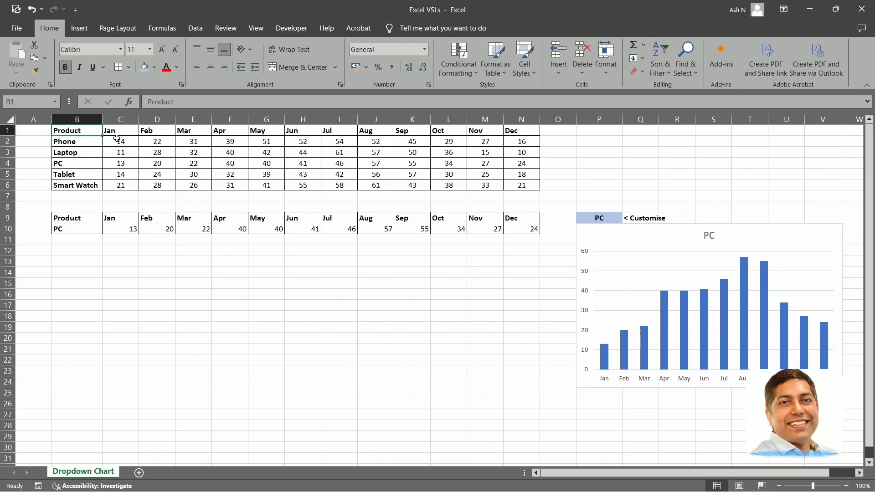
pyautogui.click(597, 142)
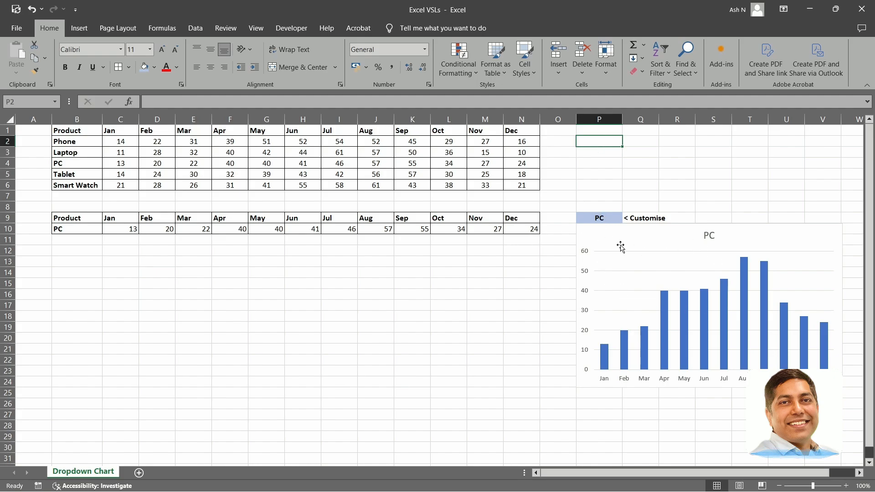
pyautogui.click(607, 221)
pyautogui.click(628, 218)
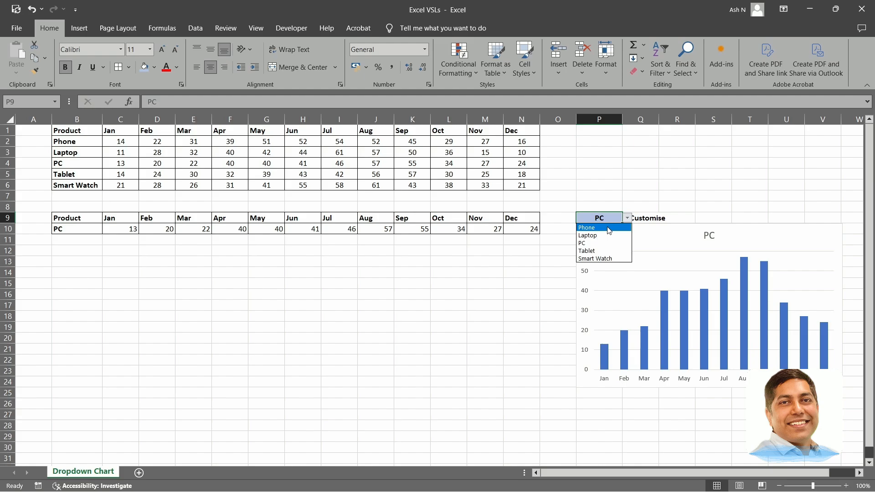
pyautogui.click(593, 227)
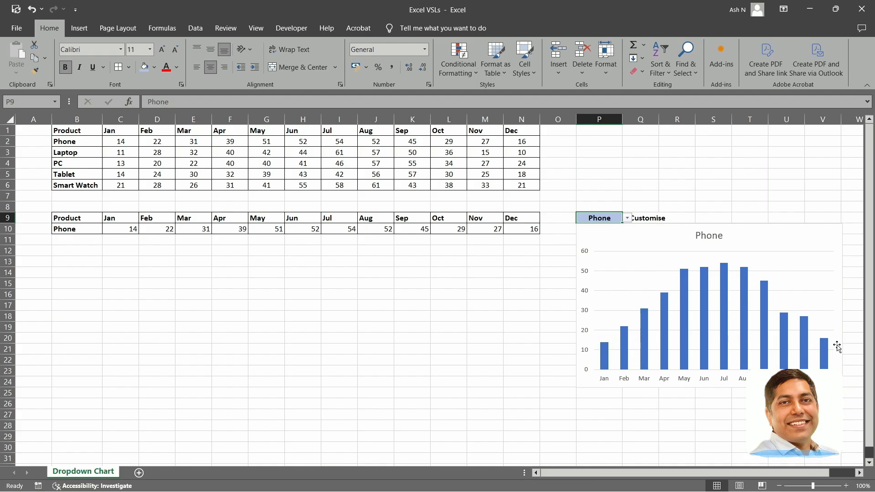
pyautogui.click(628, 219)
pyautogui.click(593, 235)
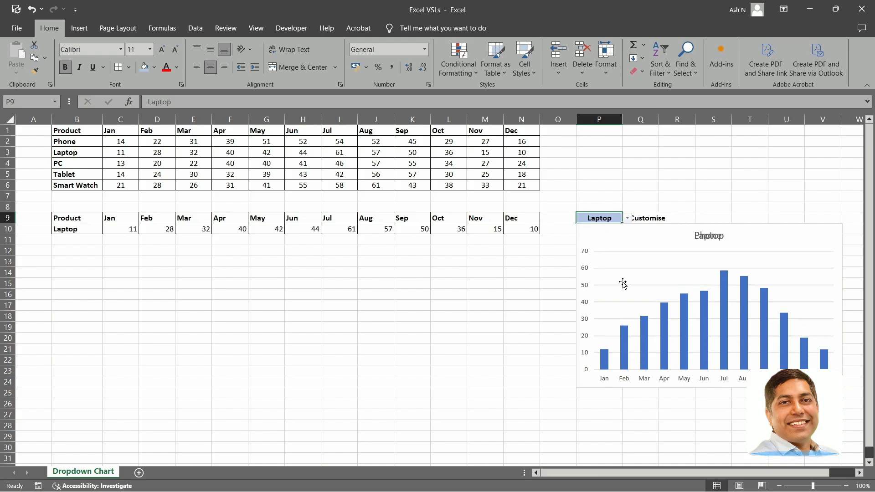
pyautogui.click(627, 219)
pyautogui.click(588, 243)
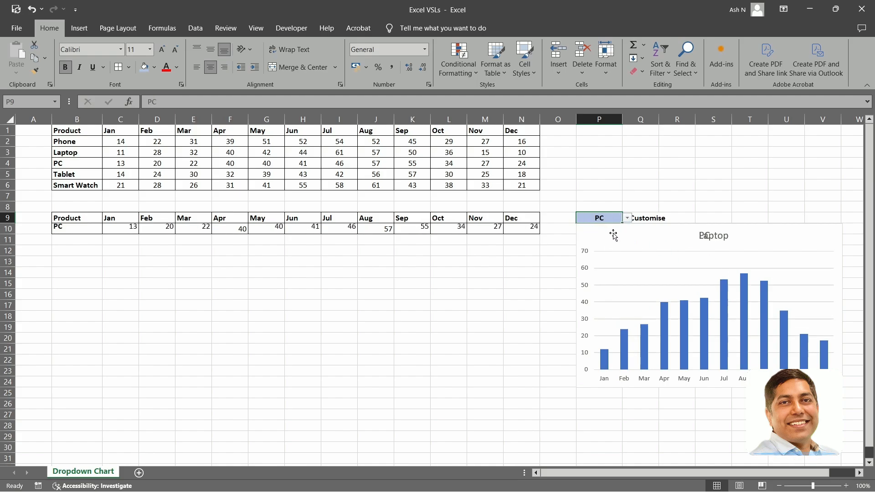
pyautogui.click(627, 218)
pyautogui.click(619, 251)
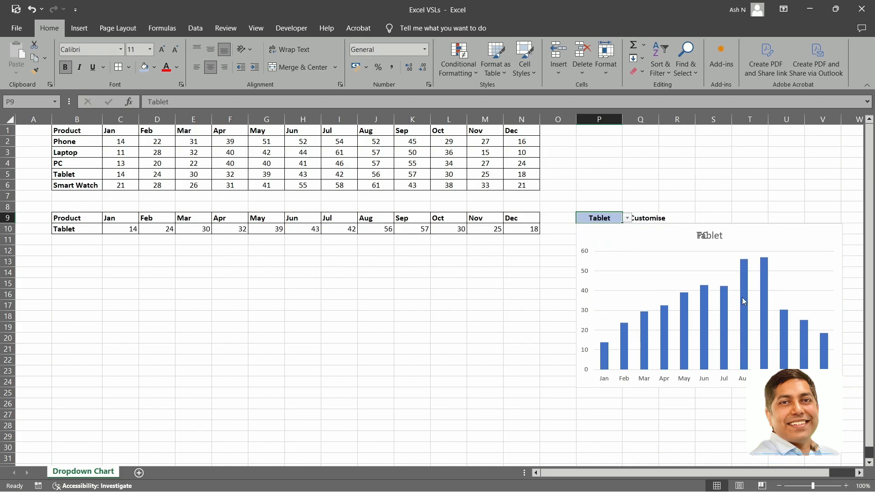
pyautogui.click(627, 219)
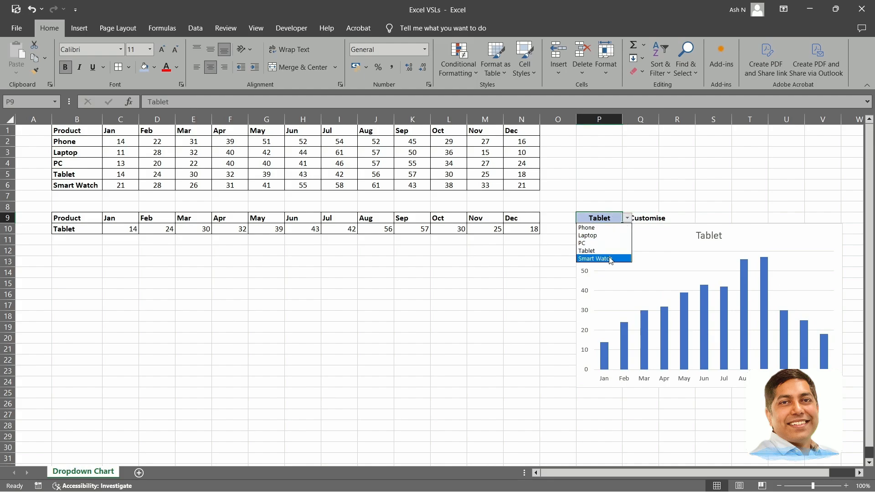
pyautogui.click(593, 260)
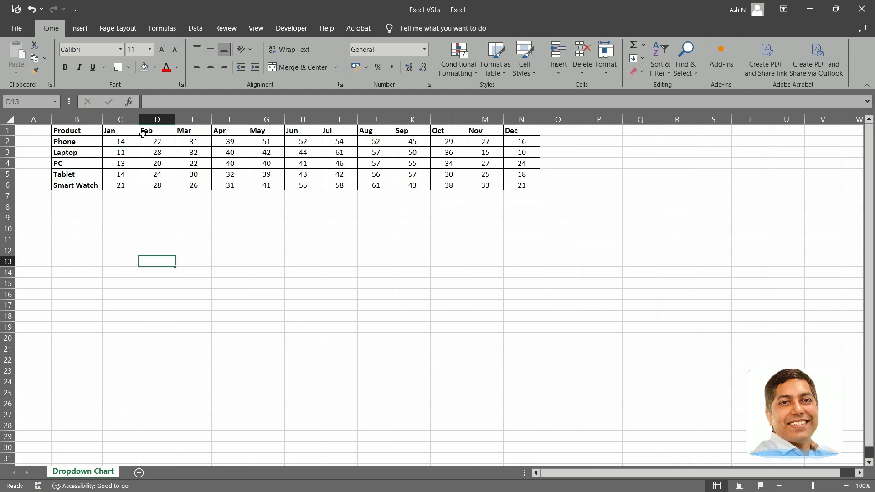
# Examine the product names, month headings and monthly figures in the source table B1:N6.
pyautogui.click(77, 132)
pyautogui.moveTo(68, 141); pyautogui.dragTo(64, 189)
pyautogui.moveTo(123, 132); pyautogui.dragTo(522, 122)
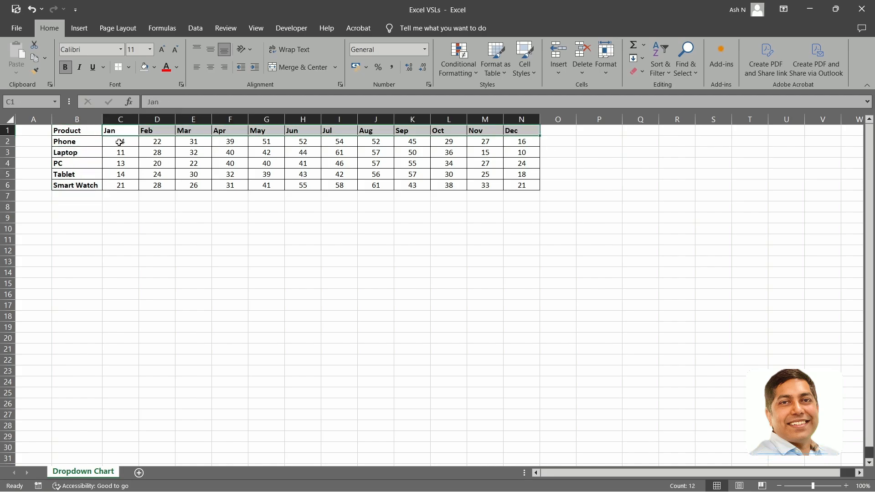
pyautogui.moveTo(121, 143); pyautogui.dragTo(512, 184)
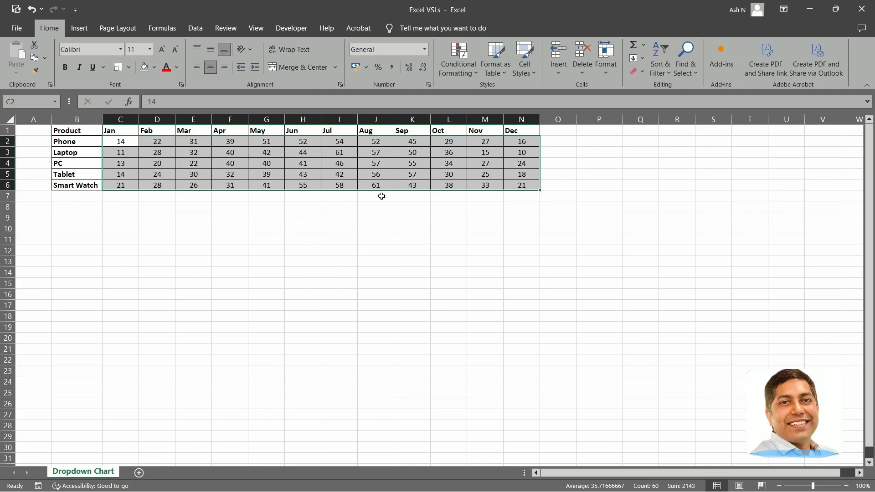
pyautogui.click(599, 218)
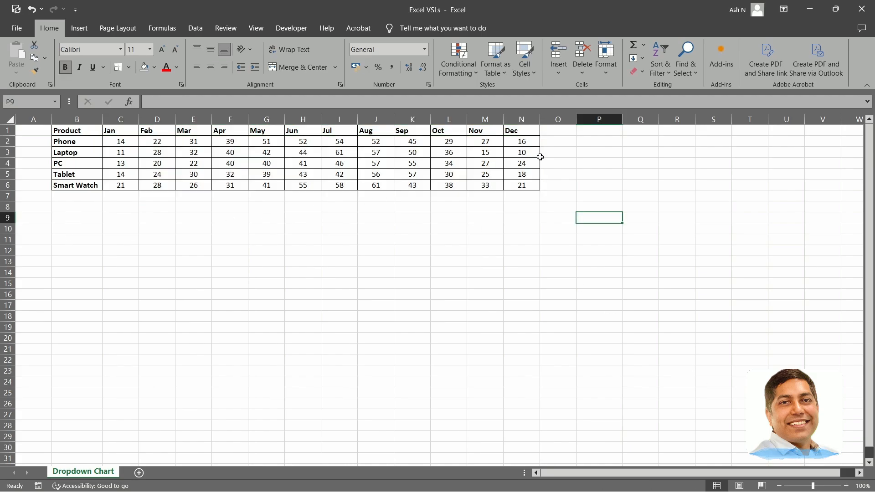
pyautogui.click(611, 204)
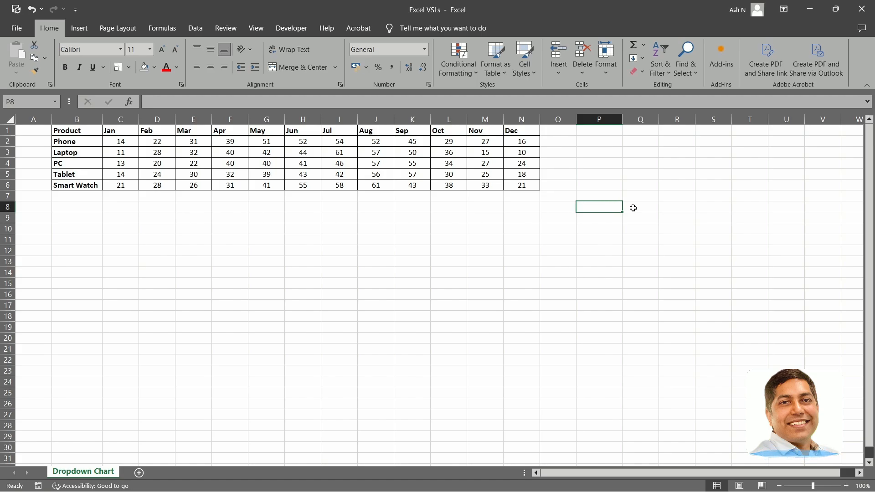
pyautogui.click(634, 206)
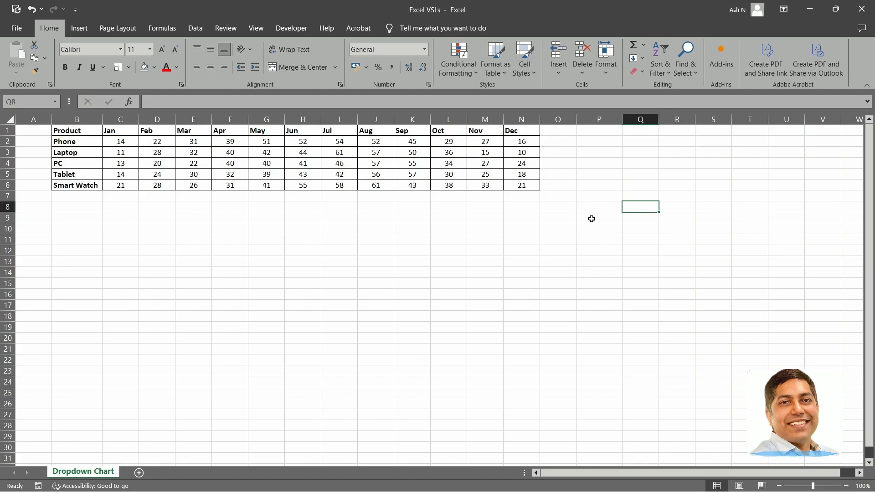
# Start a data validation rule on cell P8 that allows whole numbers.
pyautogui.click(595, 205)
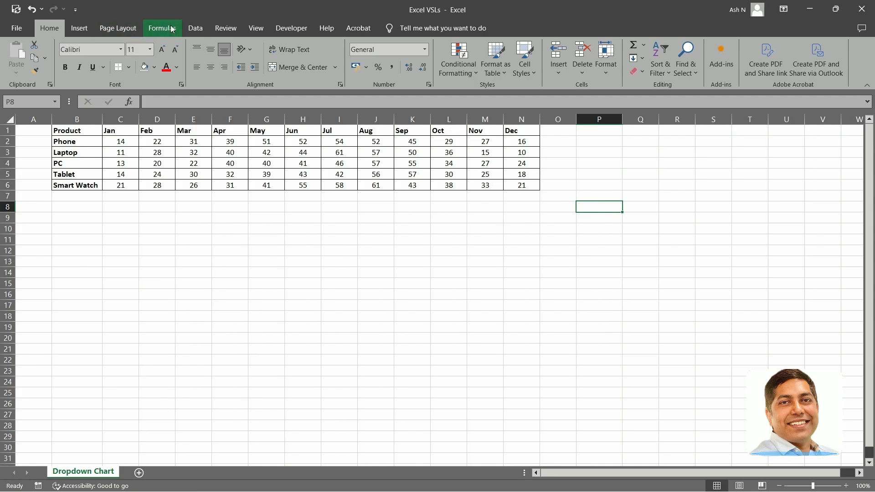
pyautogui.click(189, 30)
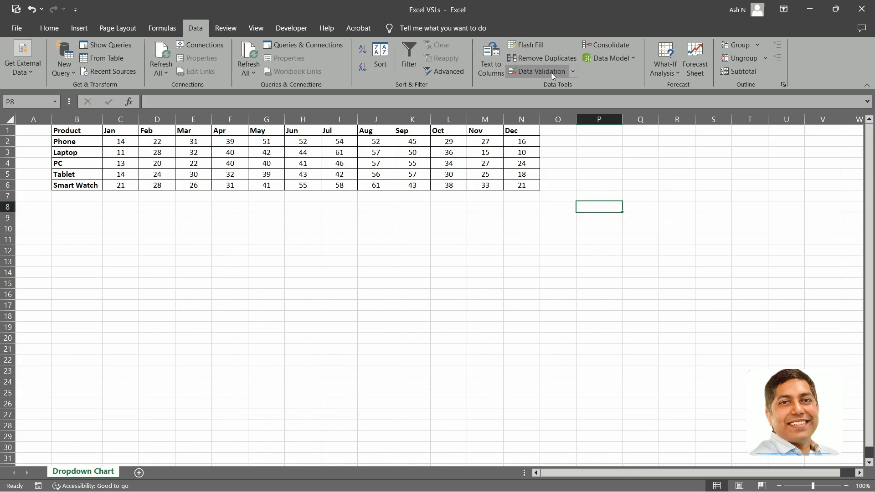
pyautogui.click(536, 73)
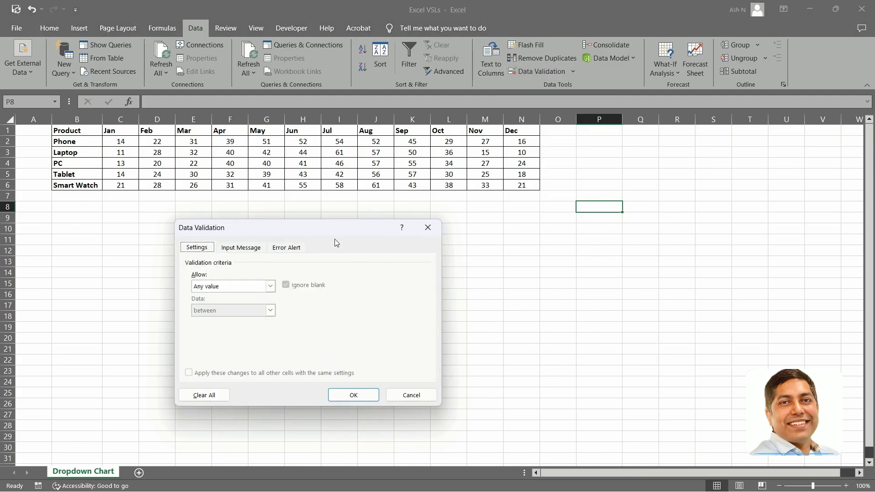
pyautogui.moveTo(401, 165); pyautogui.dragTo(438, 130)
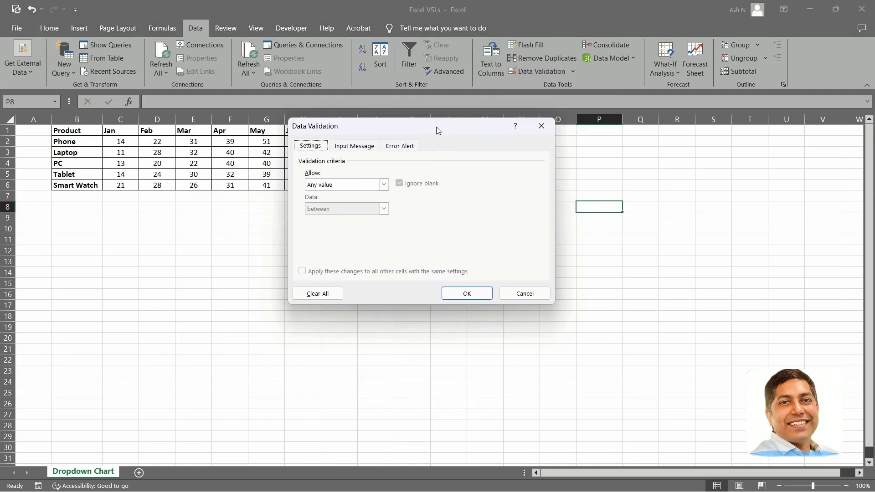
pyautogui.click(352, 186)
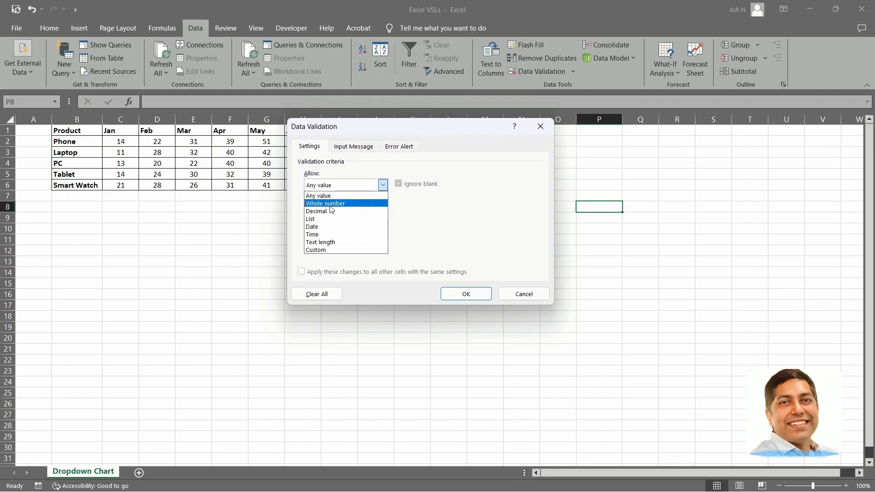
pyautogui.click(331, 249)
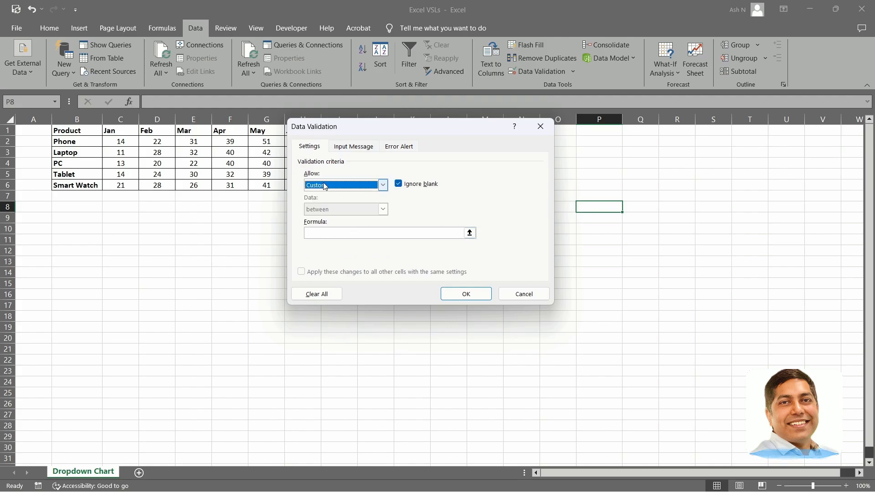
pyautogui.click(336, 185)
pyautogui.click(383, 185)
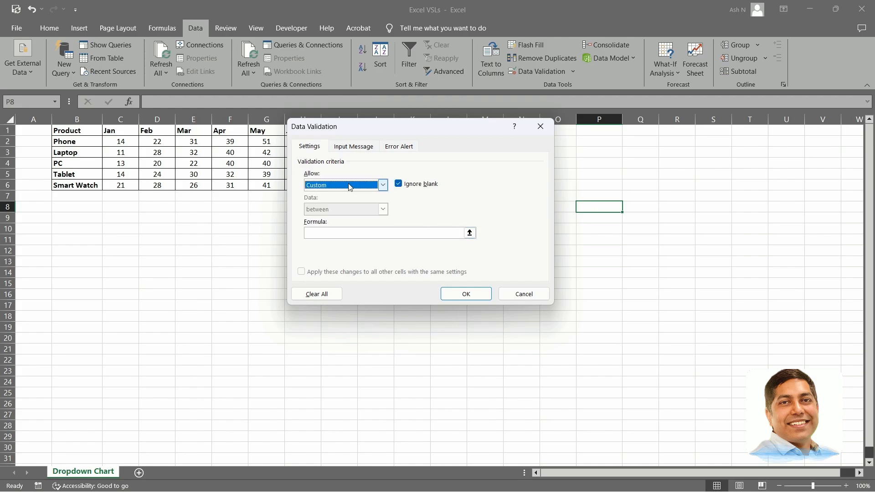
pyautogui.click(384, 185)
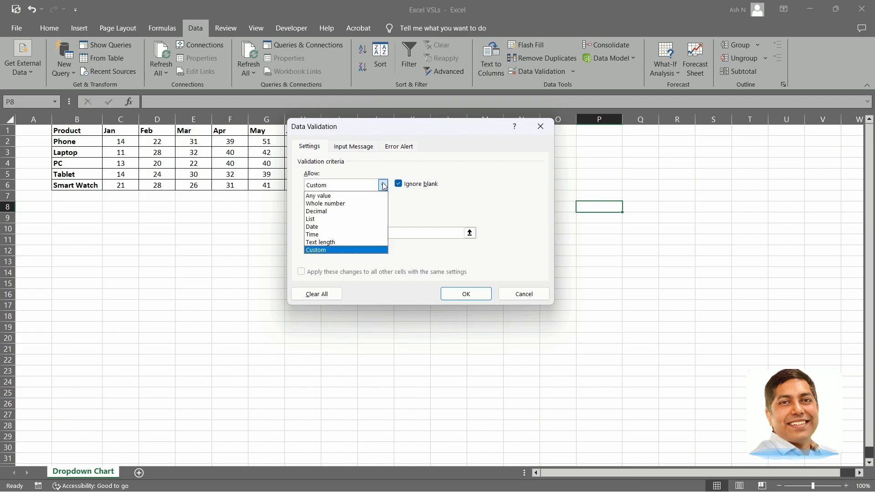
pyautogui.click(366, 204)
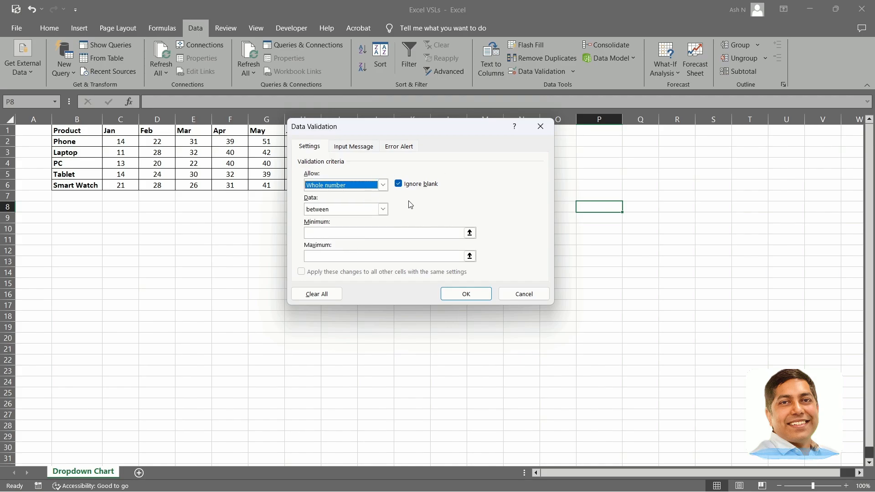
# Restrict the whole-number rule on P8 to values between 5 and 10 and apply it.
pyautogui.click(382, 209)
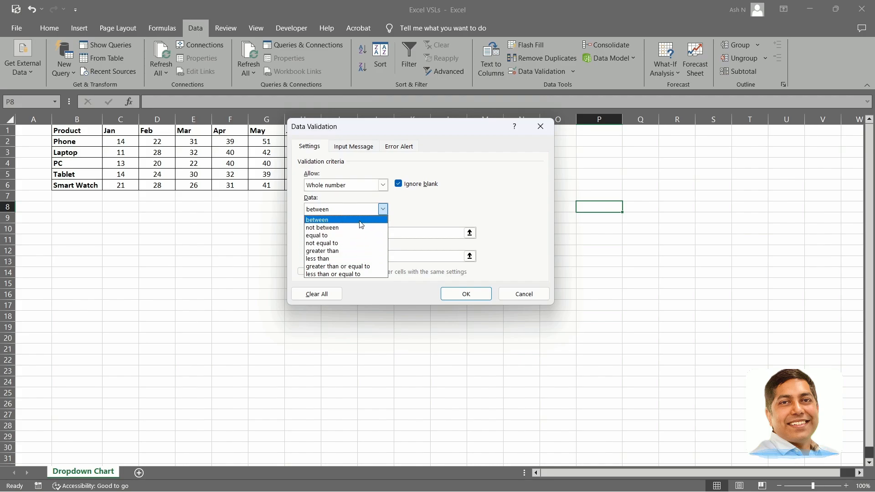
pyautogui.click(361, 220)
pyautogui.click(381, 233)
pyautogui.write('5')
pyautogui.click(370, 256)
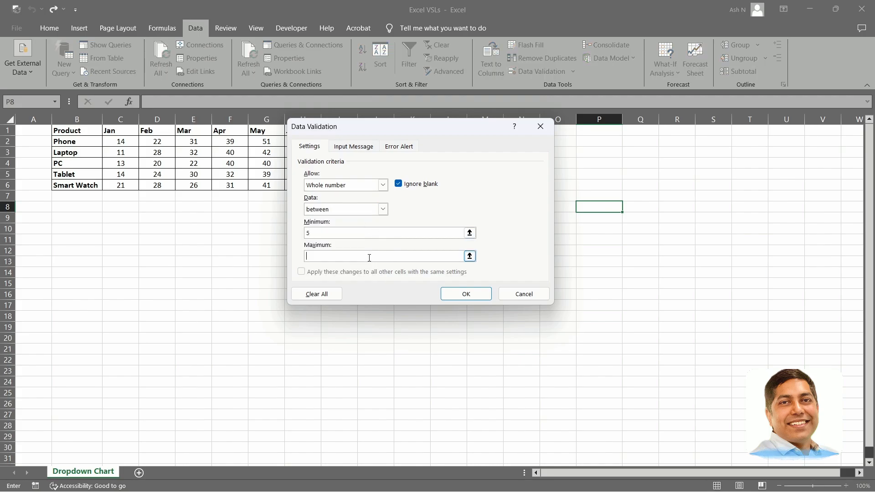
pyautogui.click(465, 294)
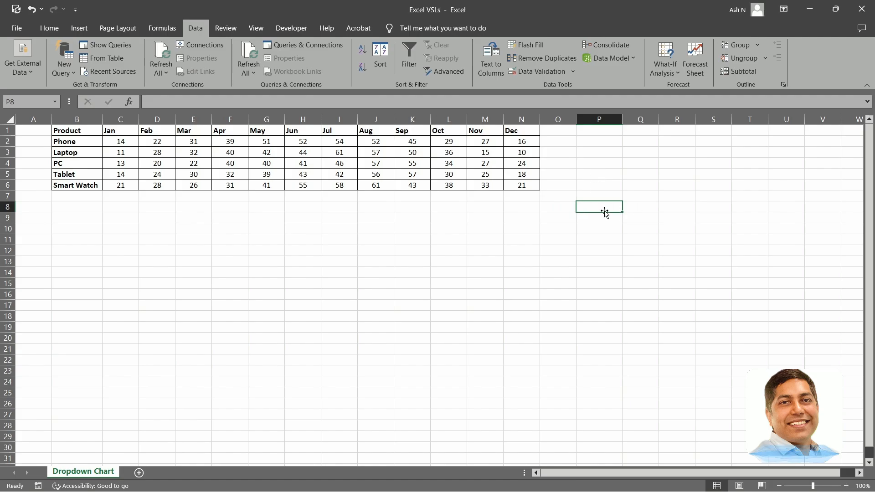
# Test the validation rule in P8 with the values 10 and 12.
pyautogui.write('10')
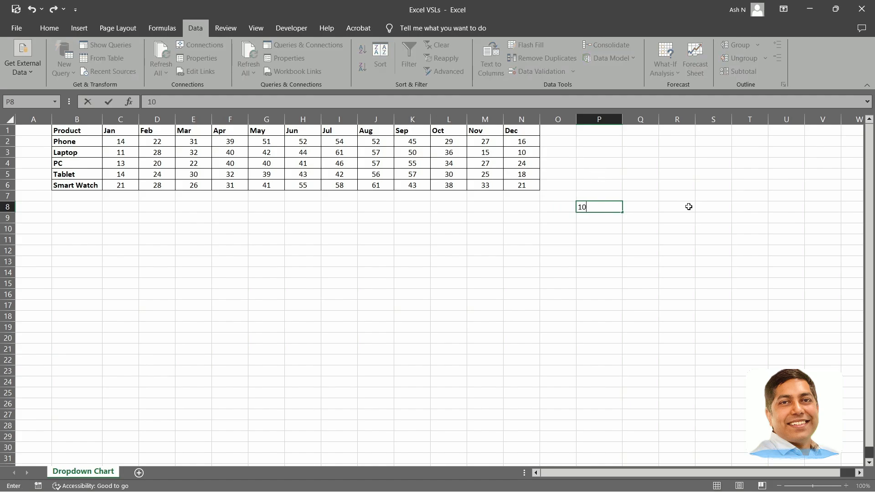
pyautogui.press('Return')
pyautogui.click(608, 209)
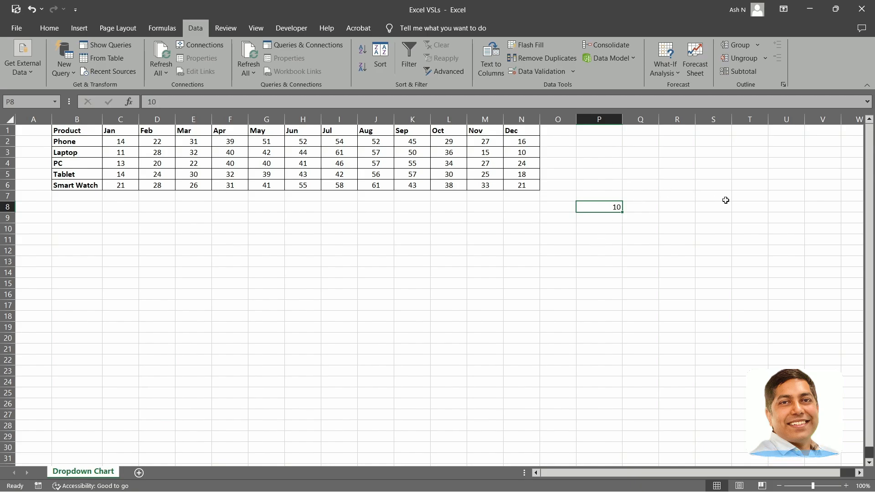
pyautogui.write('12')
pyautogui.press('Return')
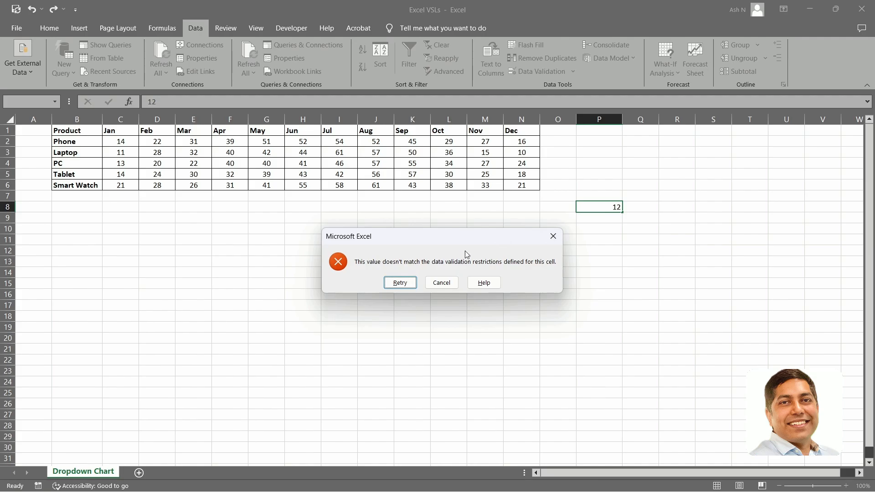
pyautogui.moveTo(469, 240); pyautogui.dragTo(482, 213)
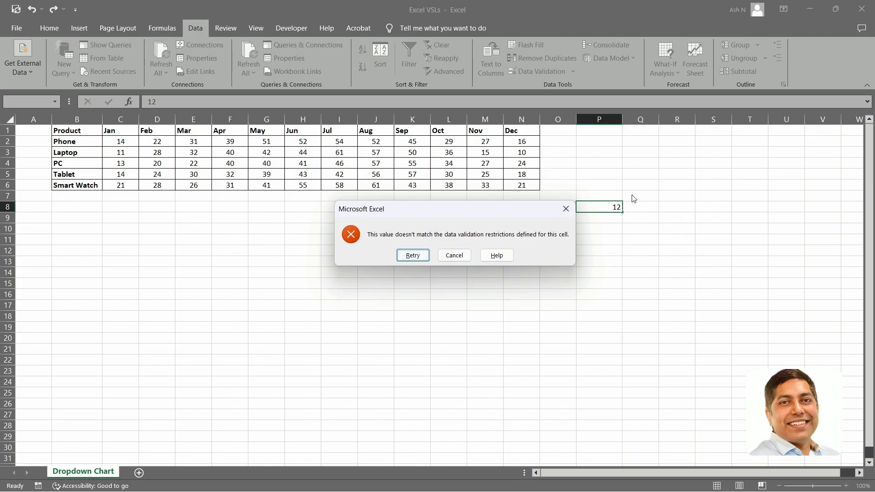
pyautogui.click(566, 209)
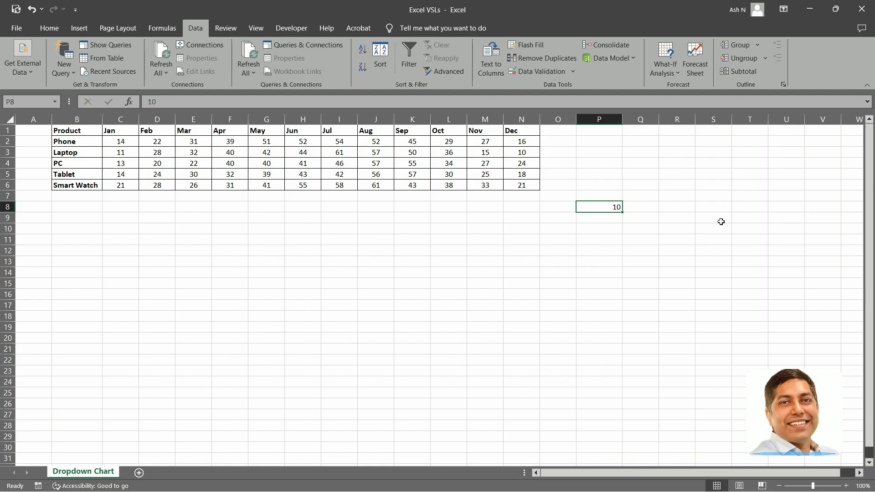
# Try to enter the decimal value 6.7 in P8.
pyautogui.write('6.7')
pyautogui.press('Return')
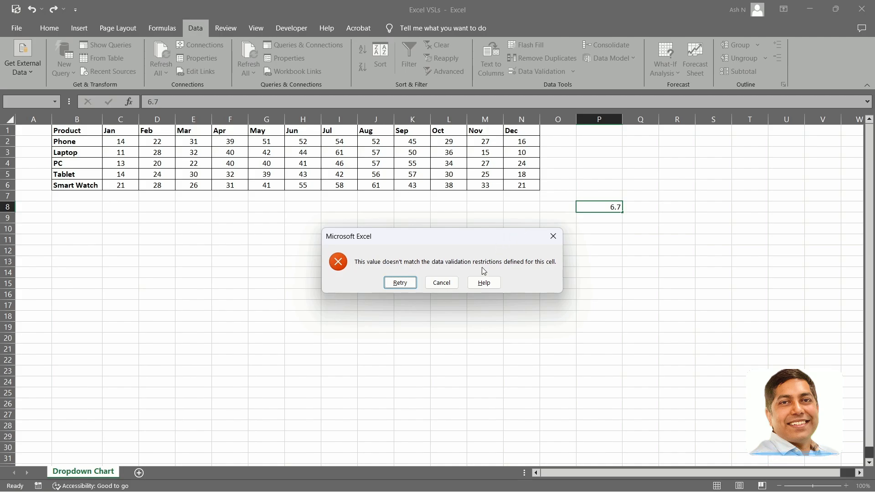
pyautogui.click(441, 283)
# Enter 5, 7 and 9 one after another in P8 to test values within the allowed range.
pyautogui.write('5')
pyautogui.press('Return')
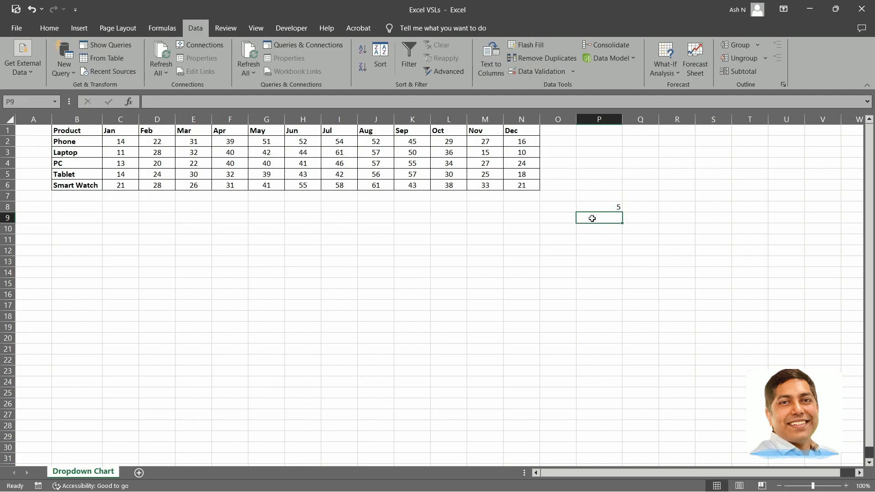
pyautogui.click(588, 208)
pyautogui.write('7')
pyautogui.press('Return')
pyautogui.click(588, 209)
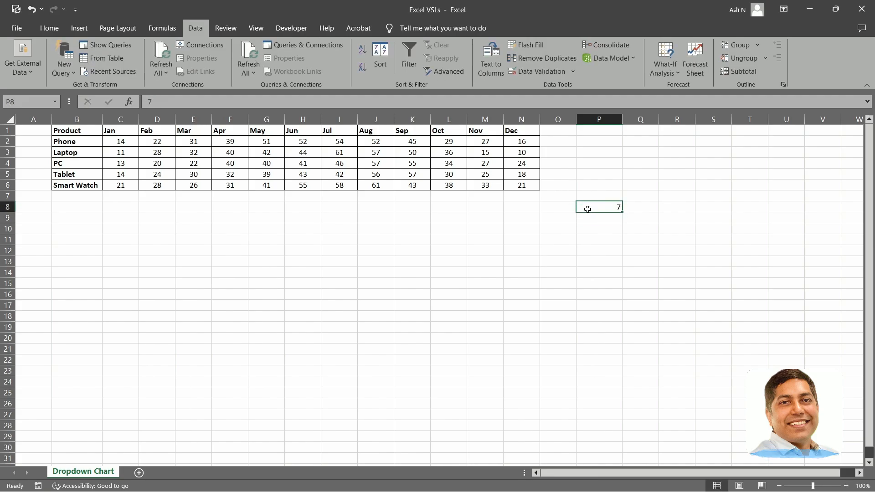
pyautogui.write('9')
pyautogui.press('Return')
# Change the validation rule on P8 to allow only text with a length equal to 4.
pyautogui.click(617, 208)
pyautogui.click(573, 72)
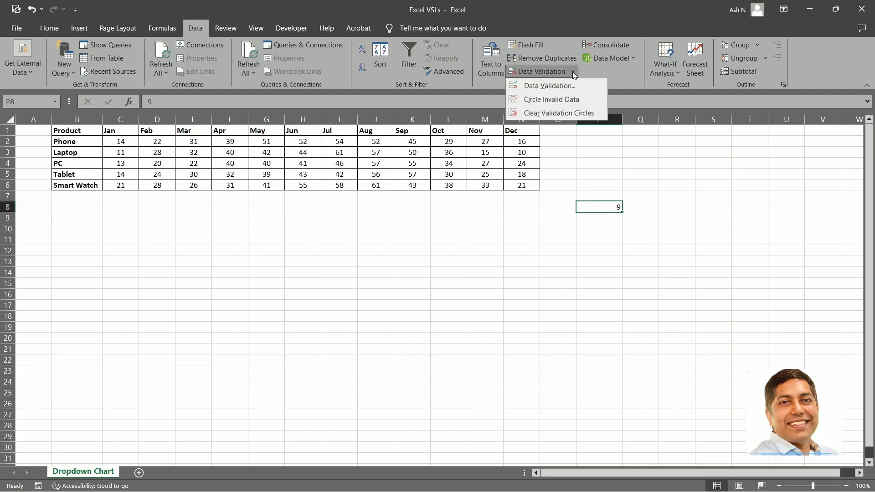
pyautogui.click(555, 86)
pyautogui.click(380, 183)
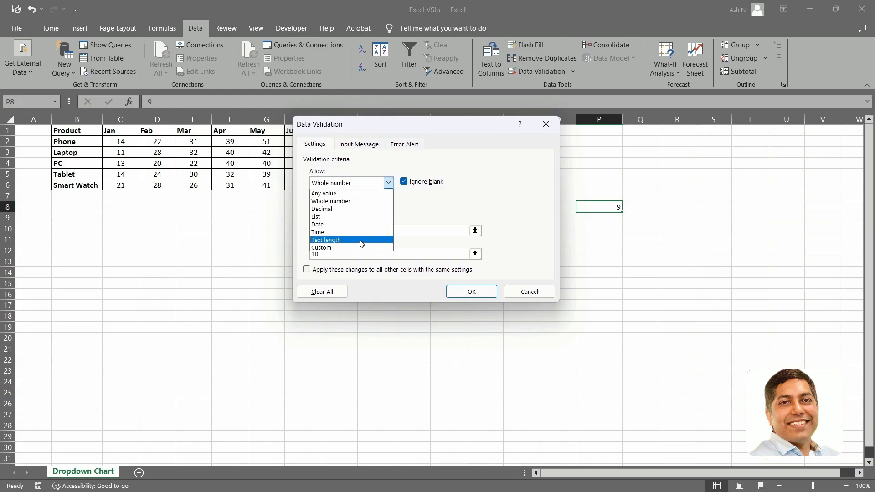
pyautogui.click(336, 241)
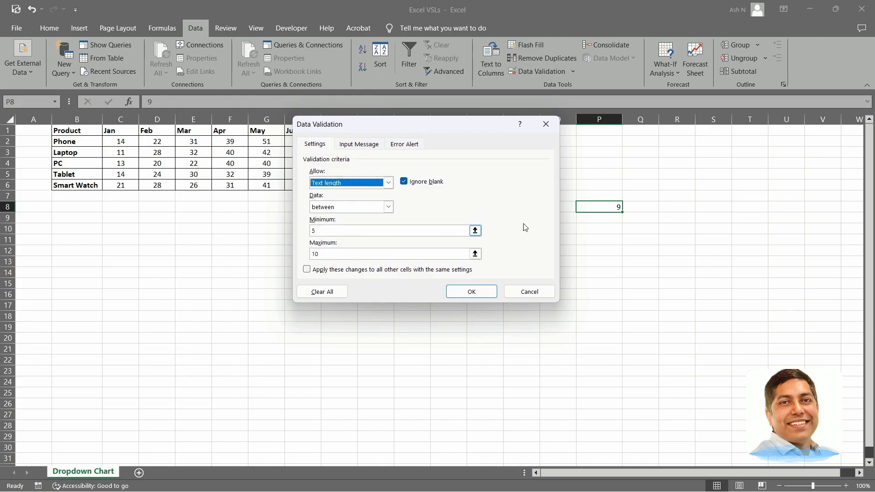
pyautogui.click(388, 207)
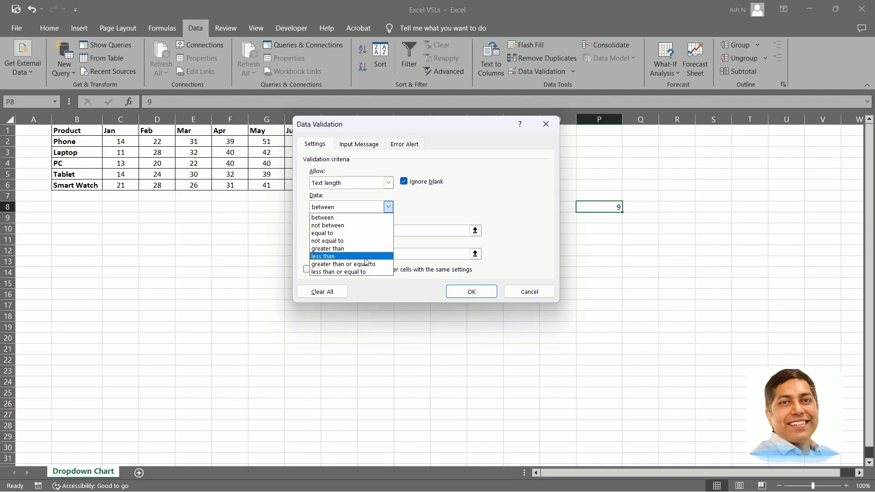
pyautogui.click(345, 233)
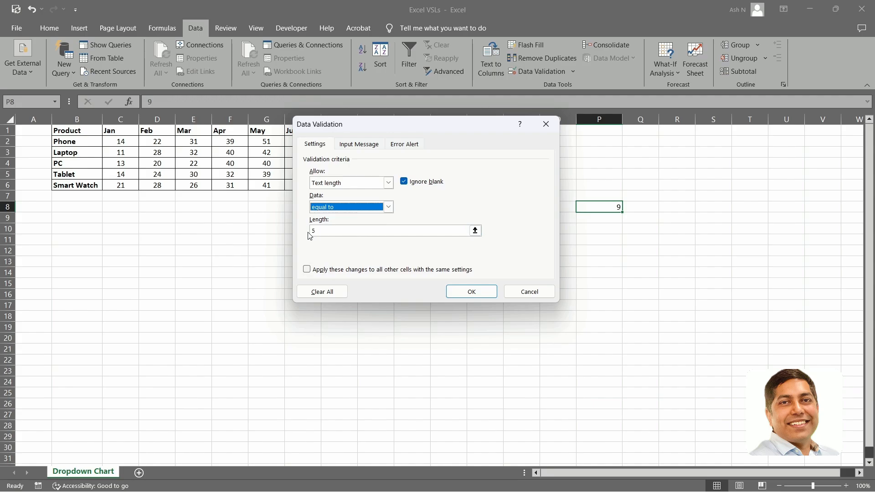
pyautogui.click(337, 231)
pyautogui.write('4')
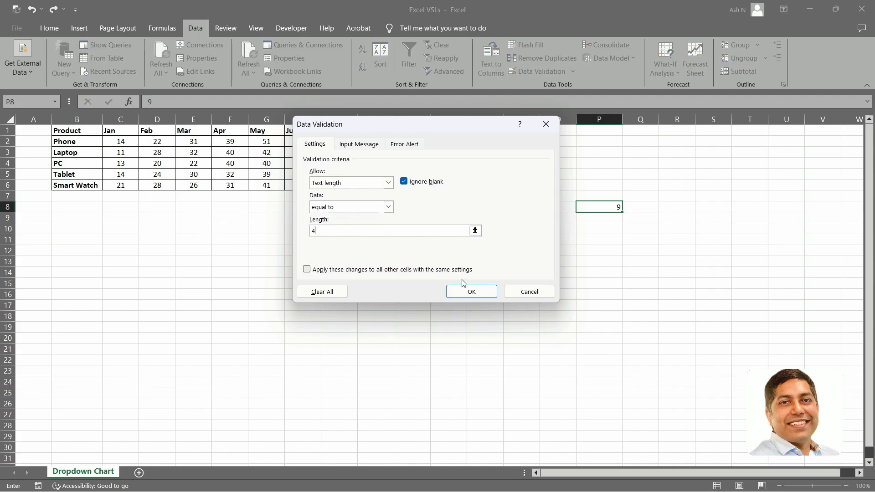
pyautogui.click(471, 292)
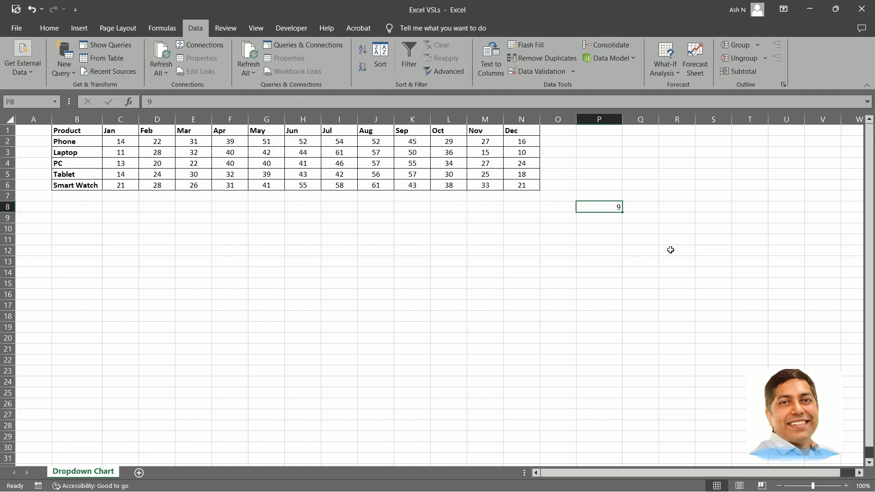
# Test the text-length rule in P8 by entering ball, onion and logs one after another.
pyautogui.write('ball')
pyautogui.press('Return')
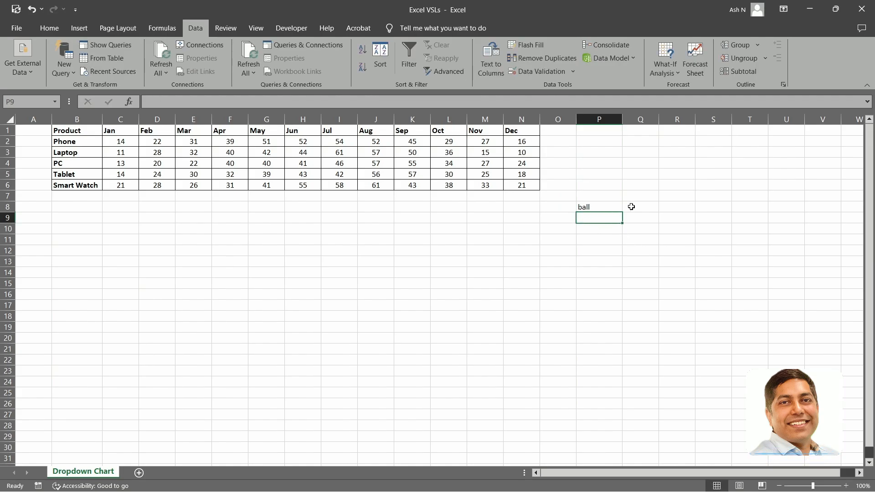
pyautogui.click(604, 207)
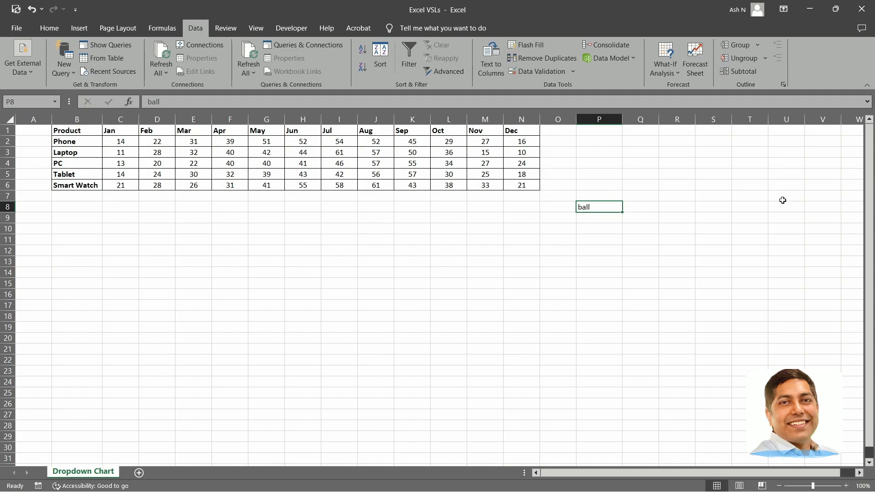
pyautogui.write('onion')
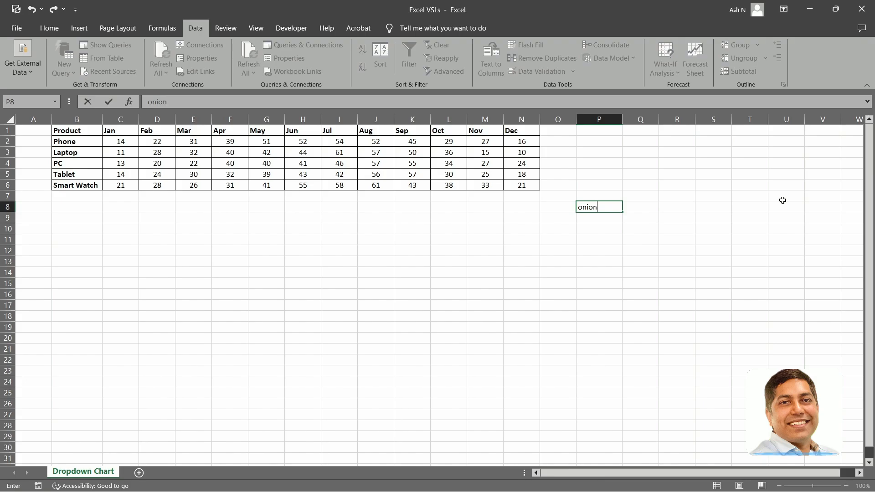
pyautogui.press('Return')
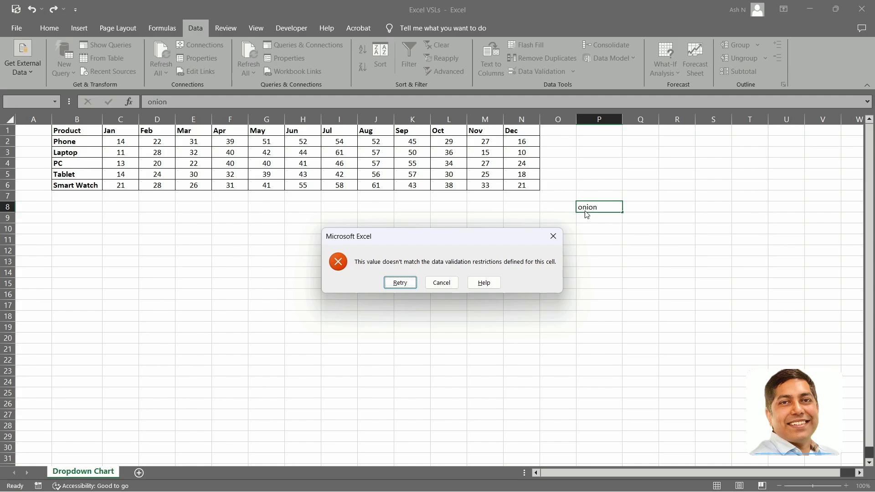
pyautogui.click(553, 236)
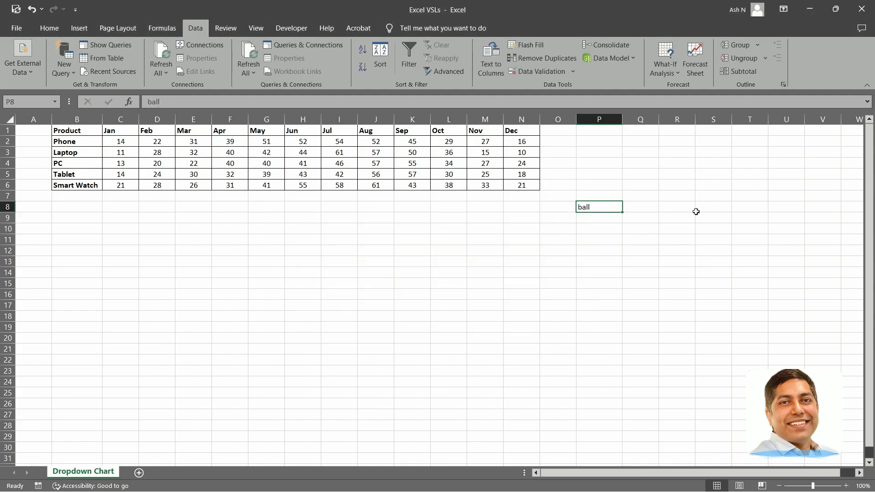
pyautogui.write('logs')
pyautogui.press('Return')
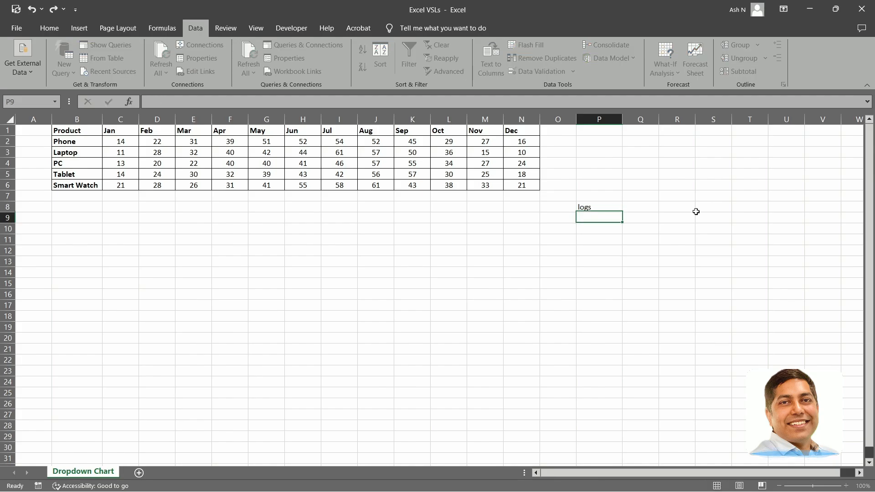
# Change P8's validation to a list with an in-cell dropdown, using the product names in B2:B6 as the source.
pyautogui.click(595, 207)
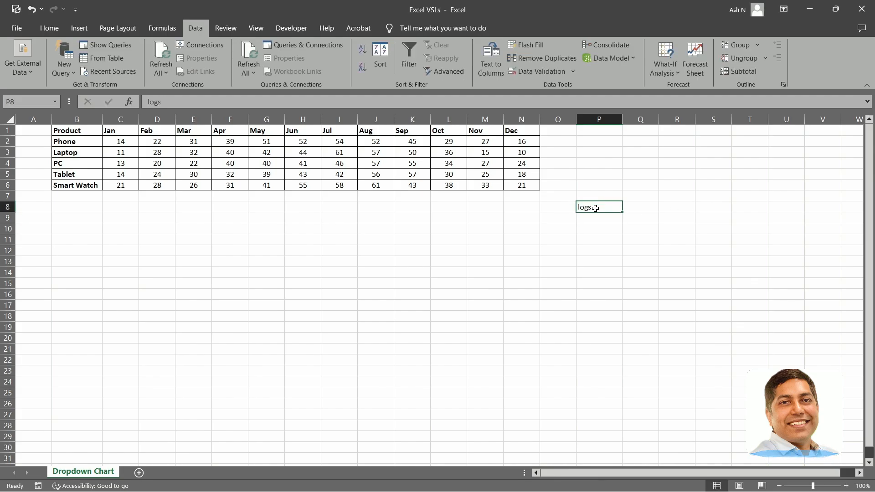
pyautogui.click(543, 72)
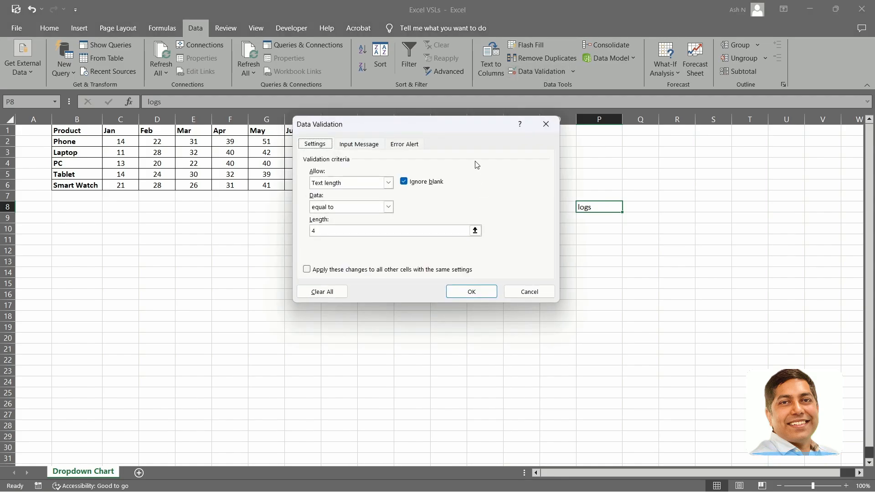
pyautogui.moveTo(459, 123); pyautogui.dragTo(470, 127)
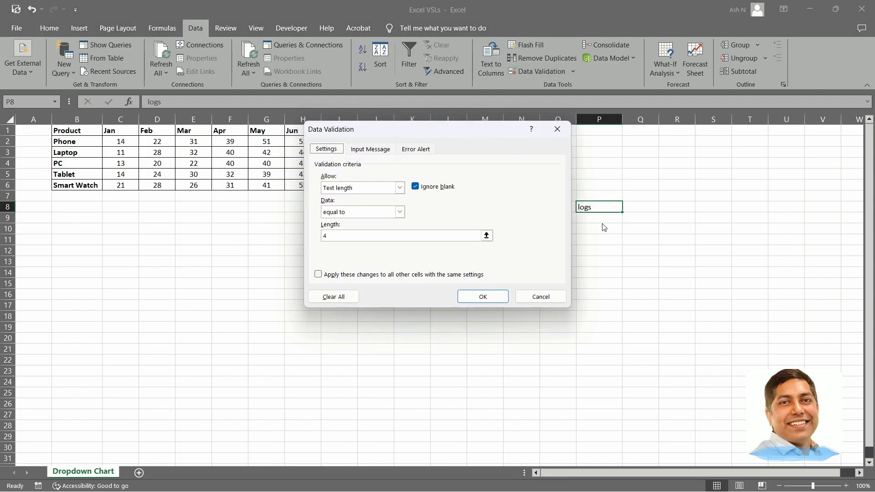
pyautogui.click(399, 188)
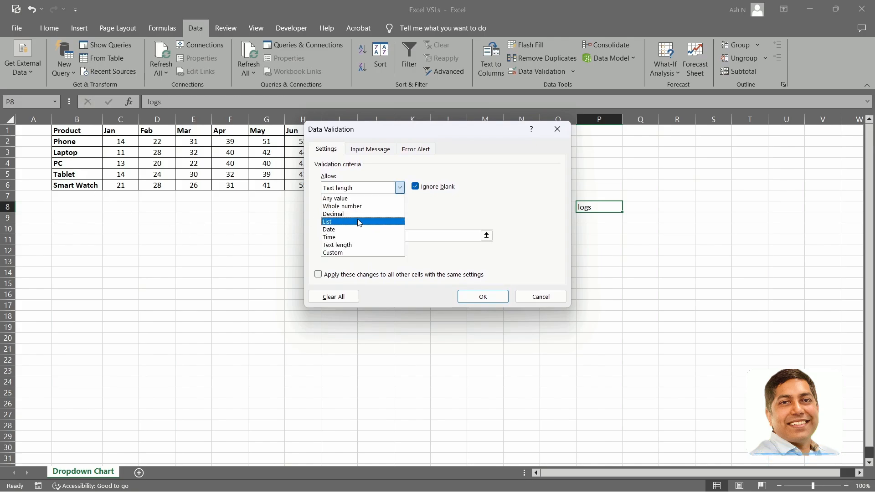
pyautogui.click(357, 224)
pyautogui.moveTo(432, 139)
pyautogui.mouseDown()
pyautogui.moveTo(465, 136)
pyautogui.moveTo(426, 143)
pyautogui.mouseUp()
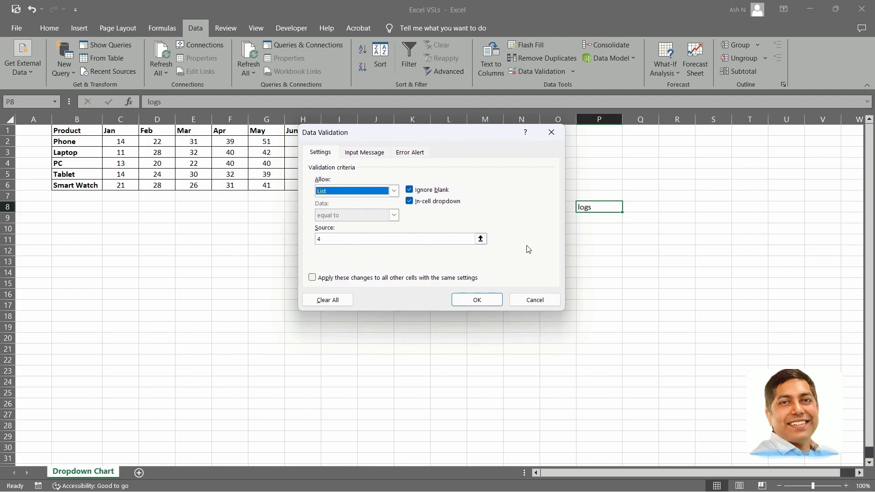
pyautogui.click(481, 238)
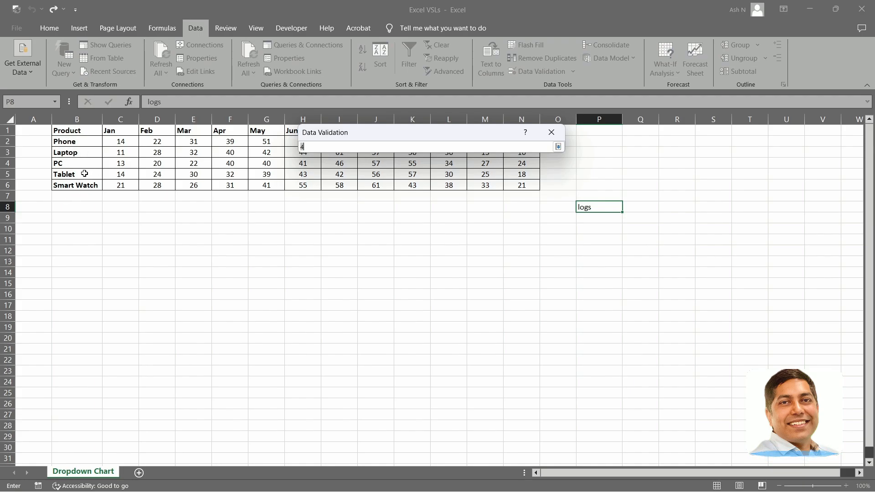
pyautogui.moveTo(74, 142); pyautogui.dragTo(76, 184)
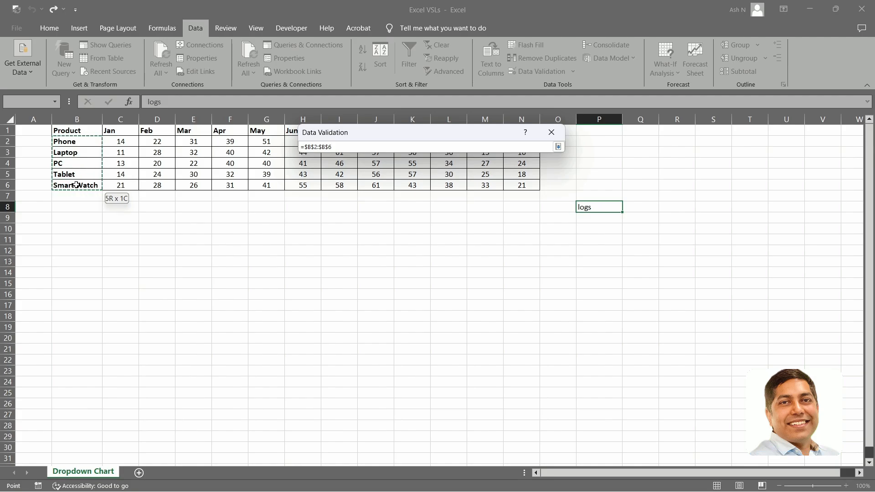
pyautogui.click(552, 132)
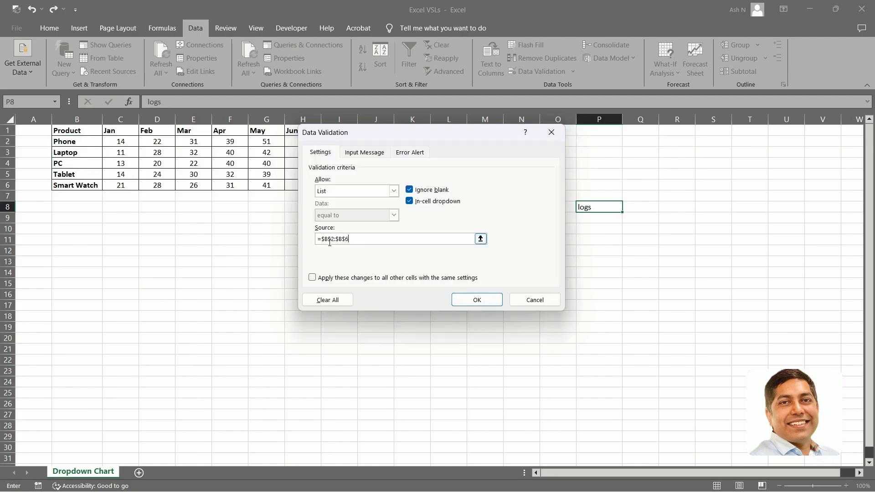
pyautogui.click(484, 301)
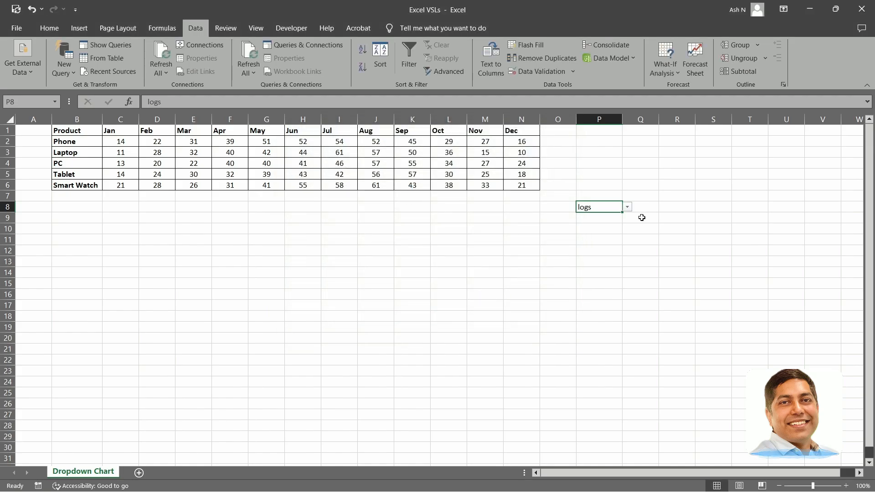
# Try each product from Phone through Smart Watch in P8's dropdown, and finish with Phone selected.
pyautogui.click(628, 207)
pyautogui.click(603, 217)
pyautogui.click(628, 207)
pyautogui.click(588, 224)
pyautogui.click(627, 208)
pyautogui.click(588, 232)
pyautogui.click(628, 207)
pyautogui.click(588, 239)
pyautogui.click(628, 208)
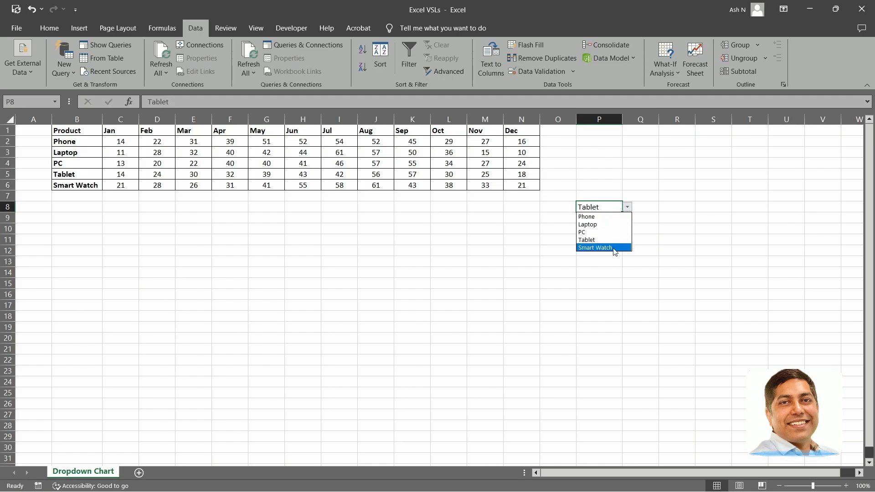
pyautogui.click(613, 247)
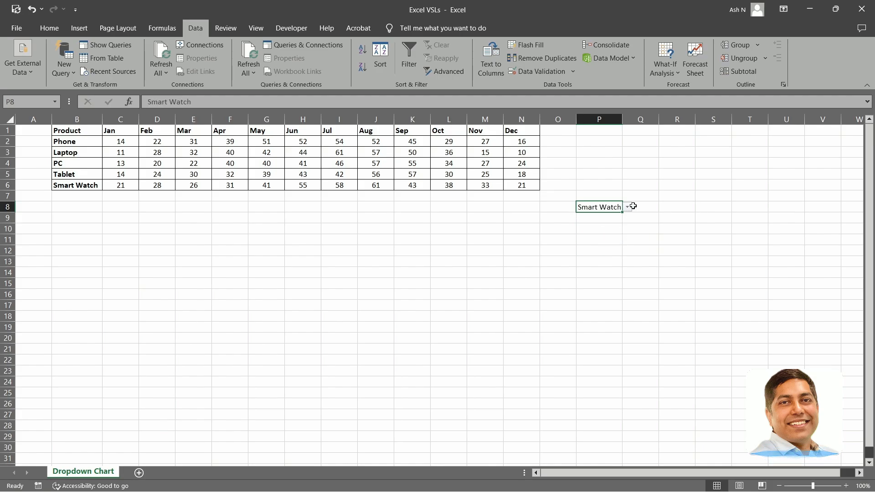
pyautogui.click(627, 208)
pyautogui.click(610, 217)
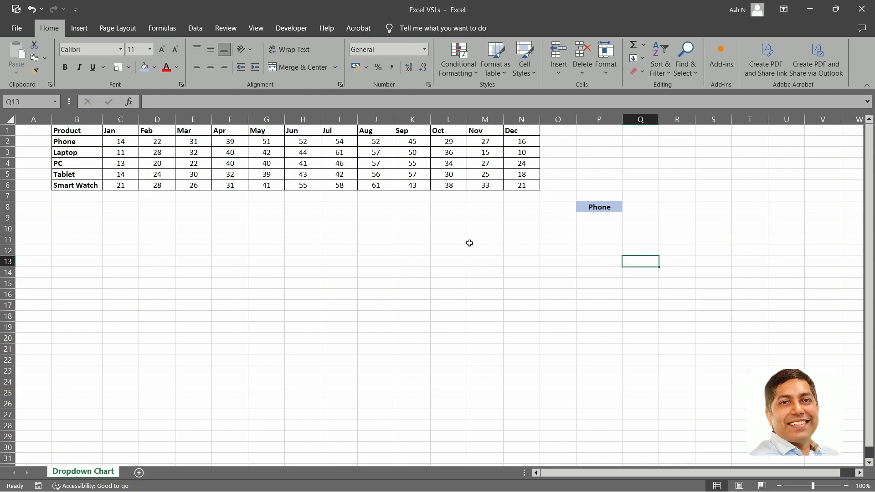
# Insert a 2-D clustered column chart from the monthly figures in C2:N6.
pyautogui.moveTo(121, 141); pyautogui.dragTo(520, 184)
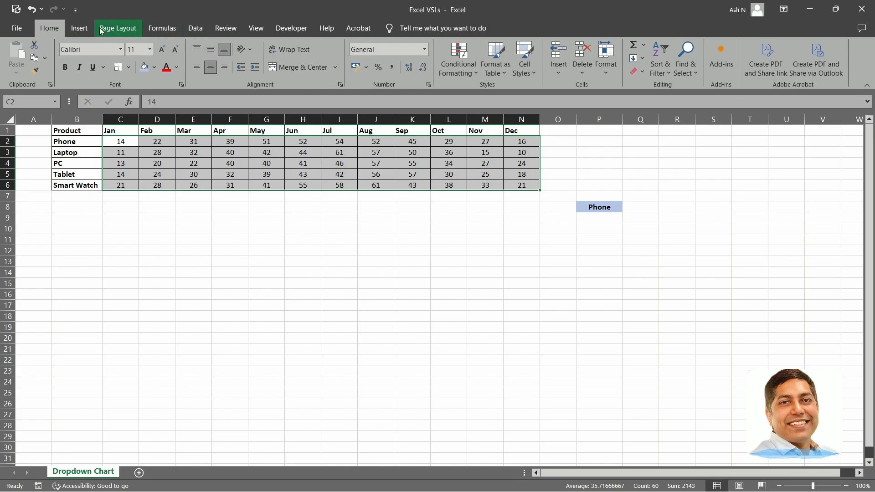
pyautogui.click(79, 28)
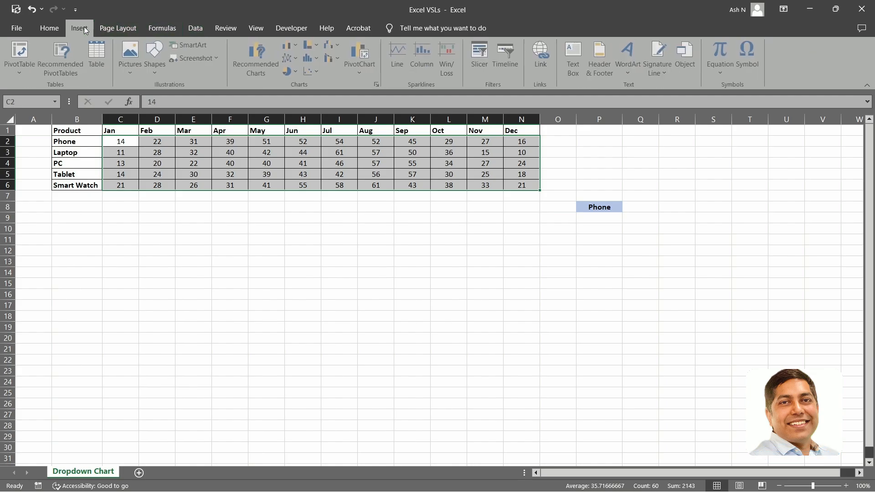
pyautogui.click(289, 46)
pyautogui.click(292, 75)
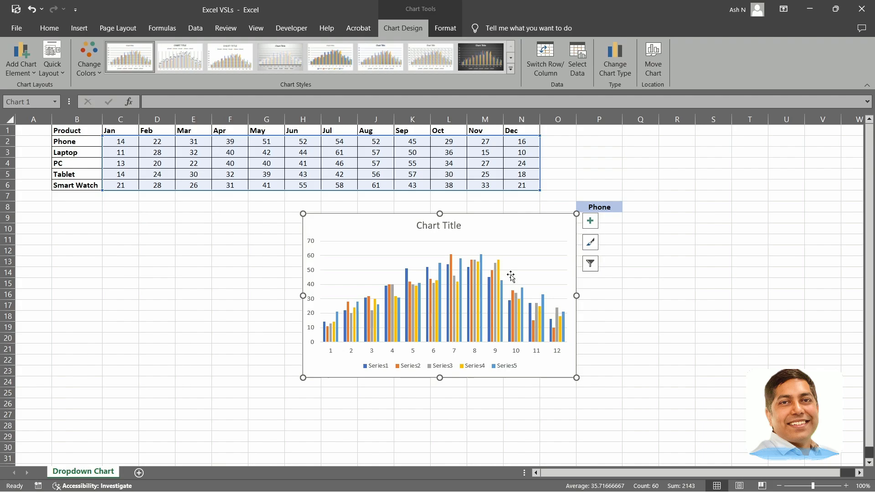
# Preview other column and bar types on the chart, and delete the chart from the sheet.
pyautogui.click(79, 28)
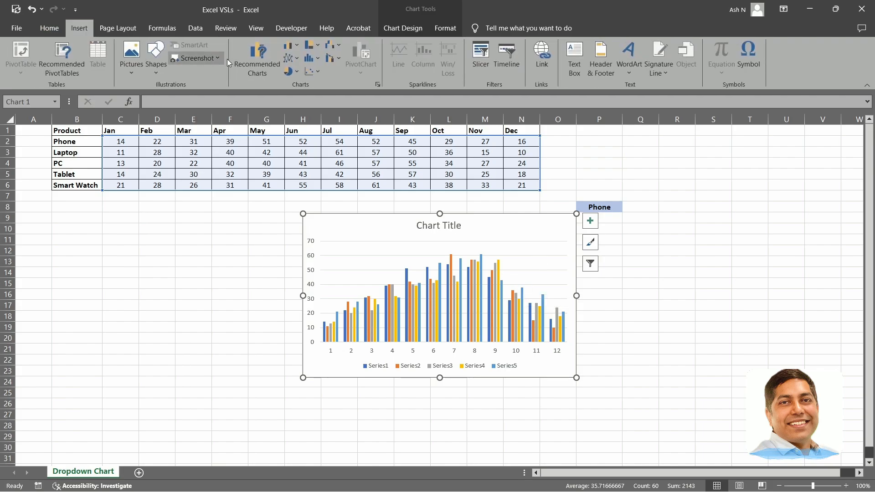
pyautogui.click(297, 46)
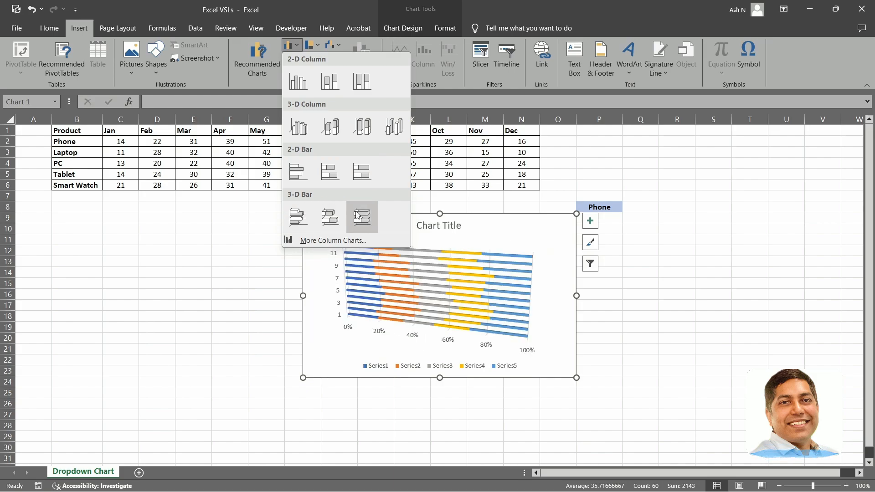
pyautogui.click(504, 232)
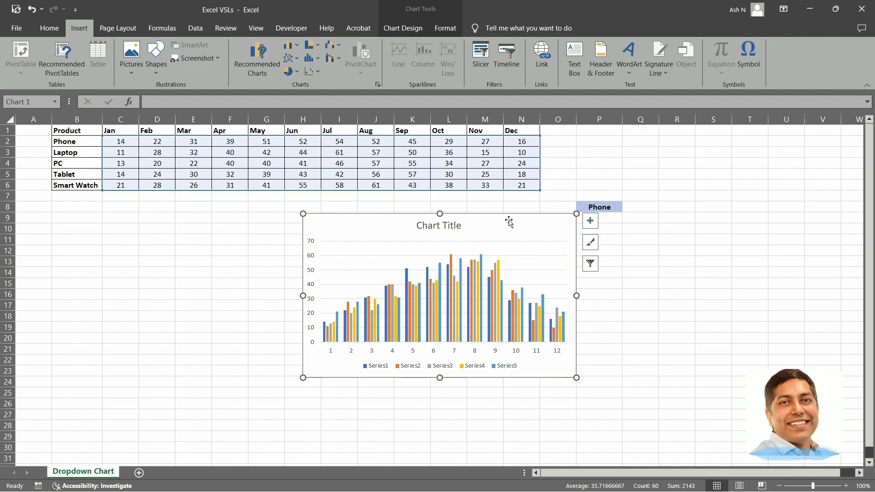
pyautogui.press('Delete')
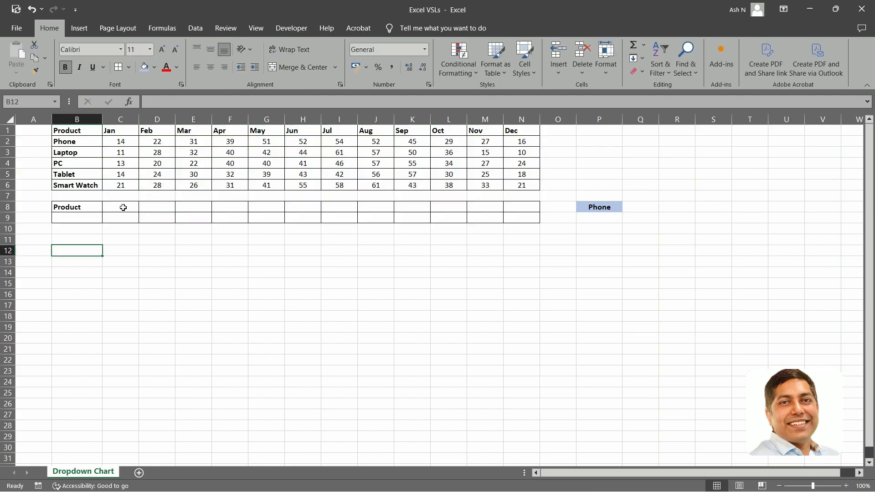
# Enter =C1 in C8 and fill it across to N8 to link the month headers.
pyautogui.click(123, 207)
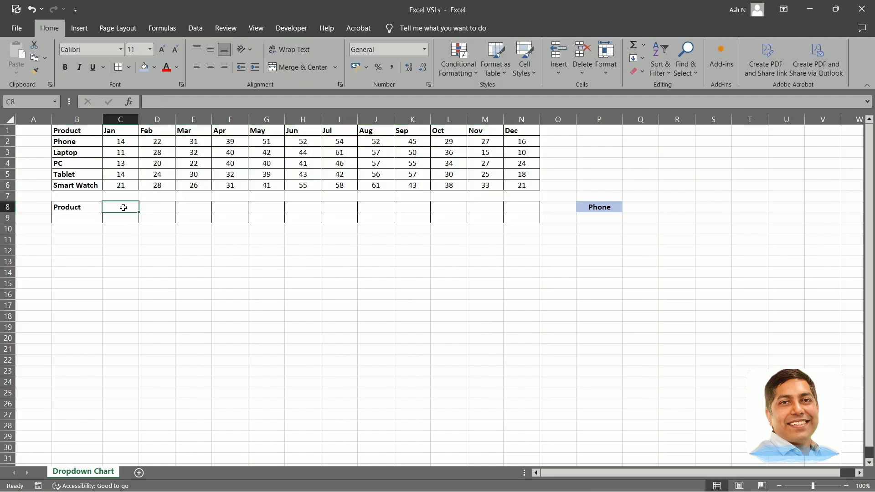
pyautogui.write('=C1')
pyautogui.press('Return')
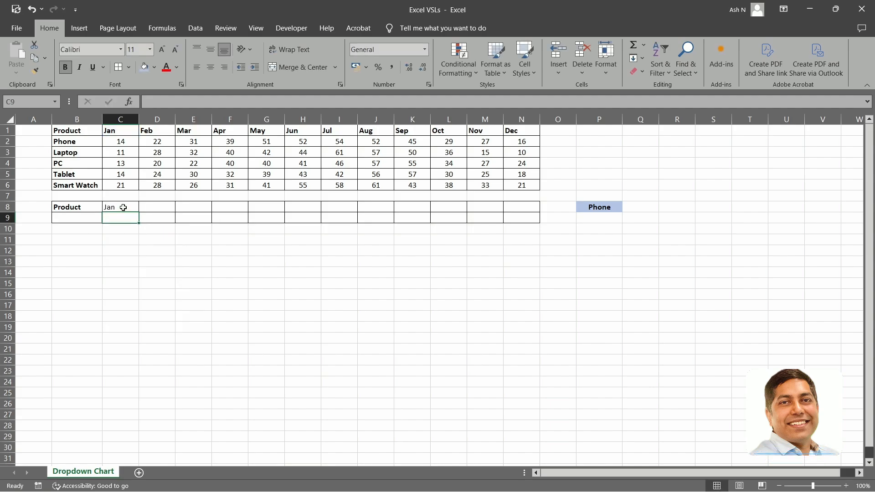
pyautogui.click(135, 209)
pyautogui.moveTo(139, 213); pyautogui.dragTo(541, 215)
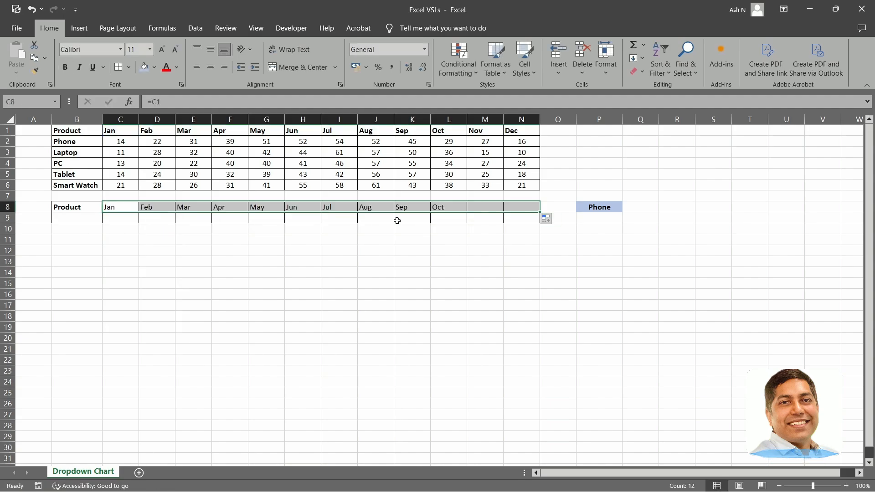
# Make the helper table's header row B8:N8 bold.
pyautogui.click(59, 205)
pyautogui.hotkey('ctrl', 'shift', 'Right')
pyautogui.hotkey('ctrl', 'b')
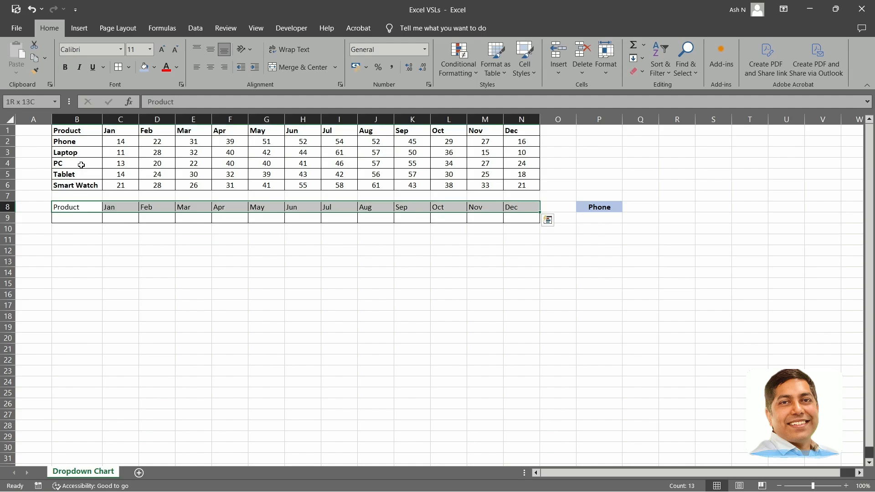
pyautogui.hotkey('ctrl', 'b')
pyautogui.click(129, 293)
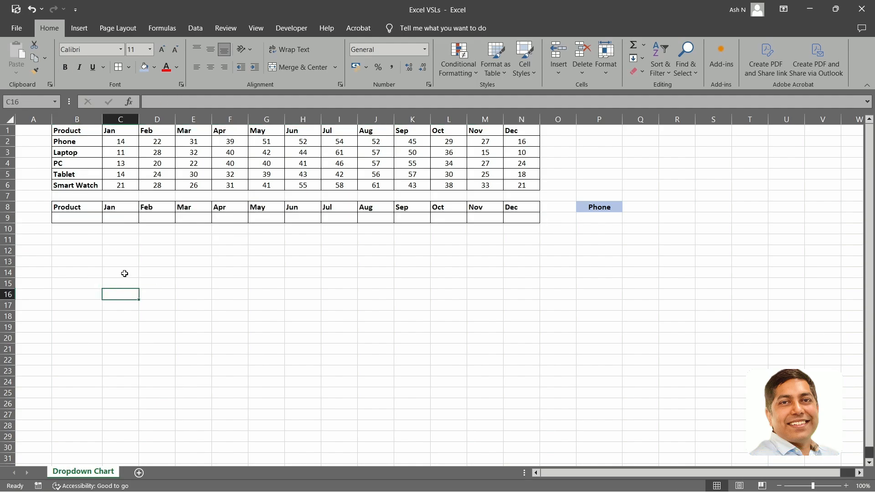
# Enter =P8 in B9 to link the helper table's product name to the dropdown selection.
pyautogui.click(80, 219)
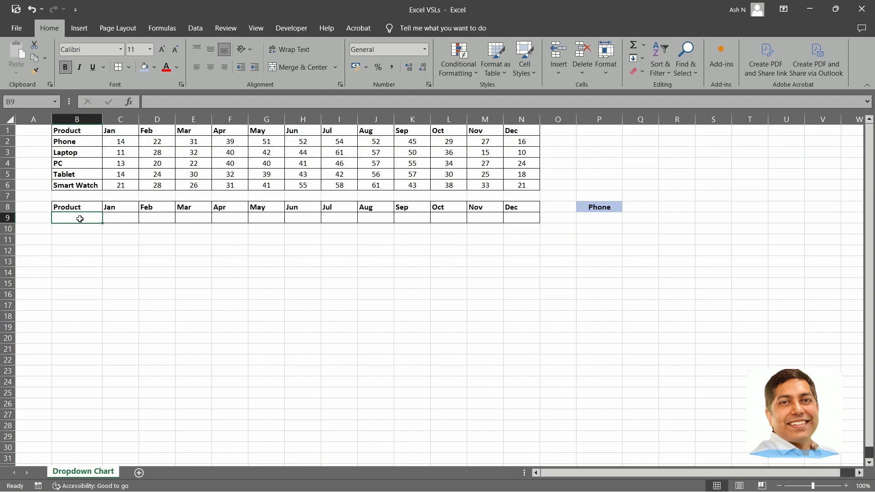
pyautogui.click(598, 209)
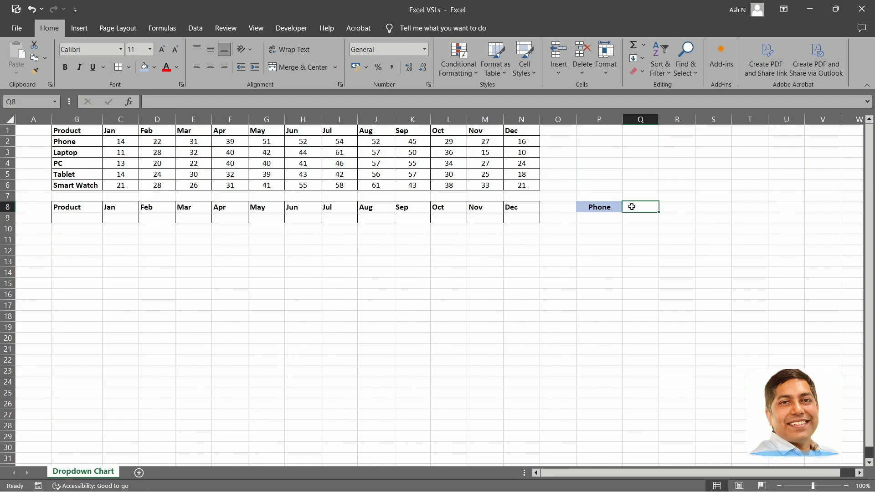
pyautogui.click(627, 207)
pyautogui.click(601, 217)
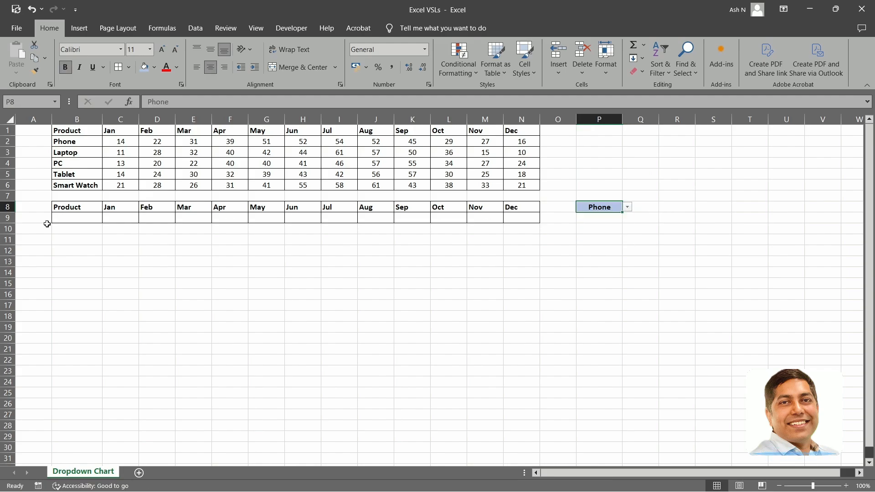
pyautogui.click(72, 218)
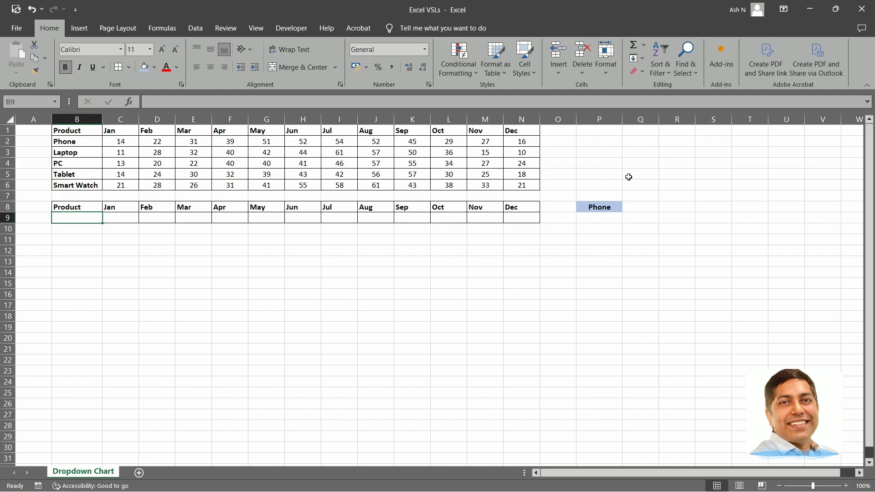
pyautogui.write('=')
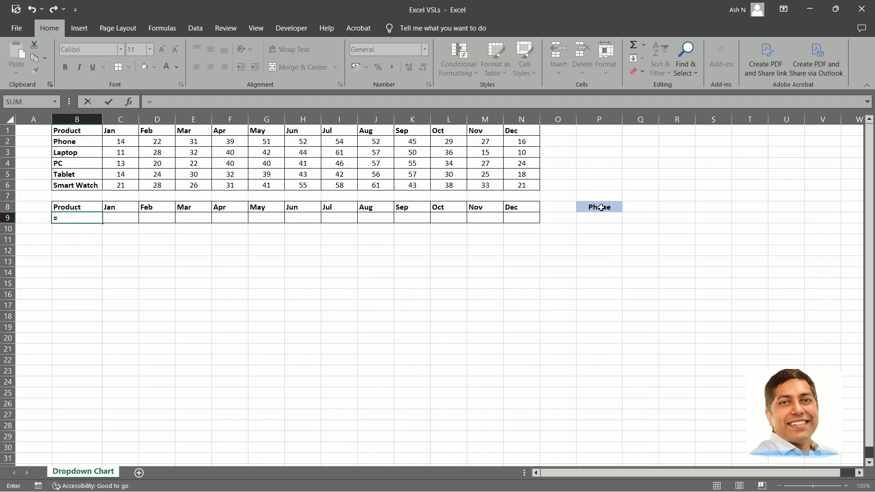
pyautogui.write('p8')
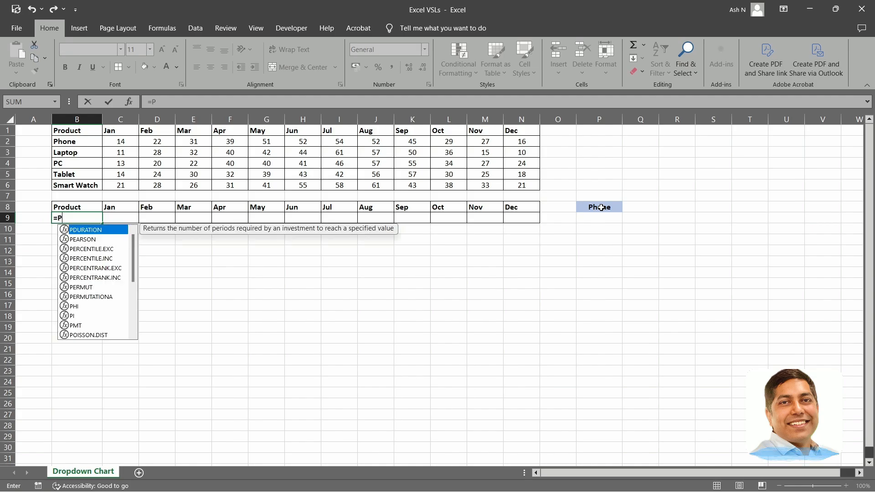
pyautogui.press('Return')
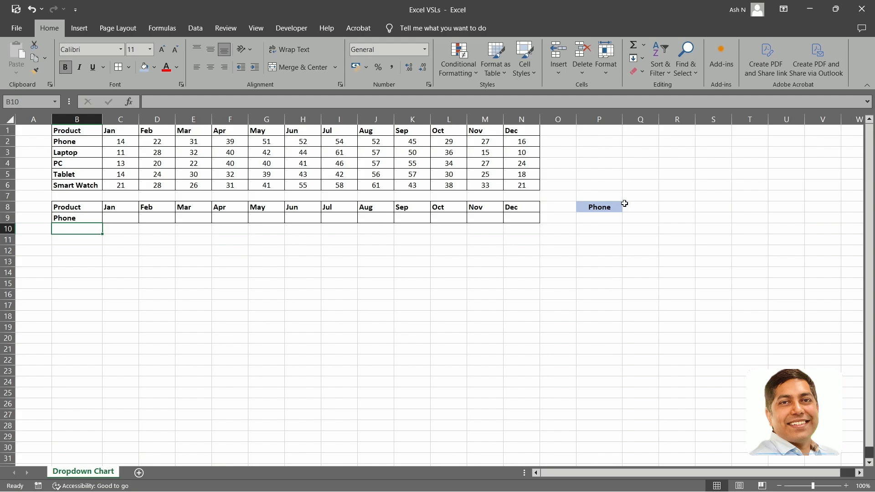
# Choose PC, Smart Watch and finally Tablet in P8's dropdown to test the B9 link, and widen column P slightly.
pyautogui.click(621, 204)
pyautogui.click(627, 207)
pyautogui.click(614, 235)
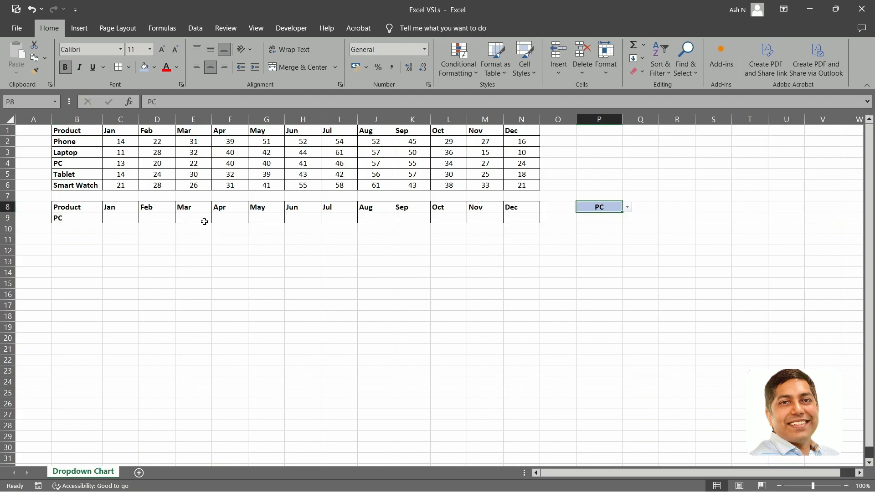
pyautogui.click(63, 218)
pyautogui.click(609, 207)
pyautogui.click(631, 207)
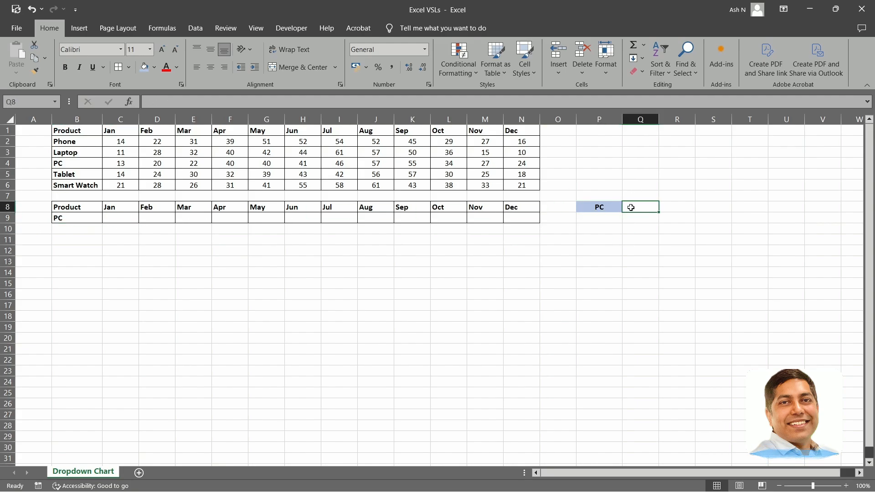
pyautogui.click(610, 207)
pyautogui.click(627, 207)
pyautogui.click(602, 247)
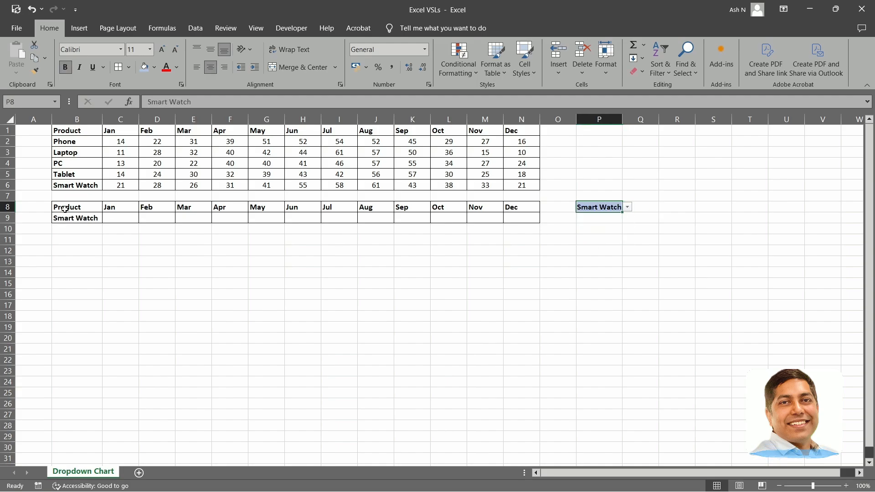
pyautogui.click(627, 207)
pyautogui.click(602, 242)
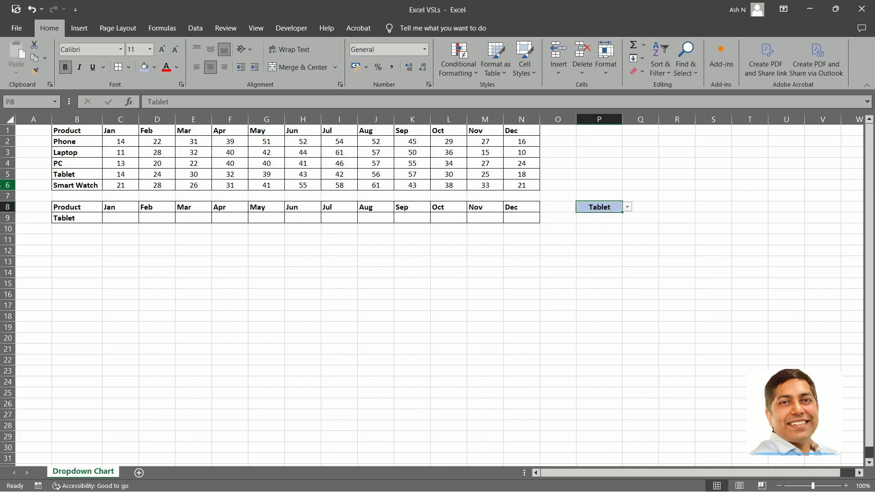
pyautogui.moveTo(622, 119); pyautogui.dragTo(634, 118)
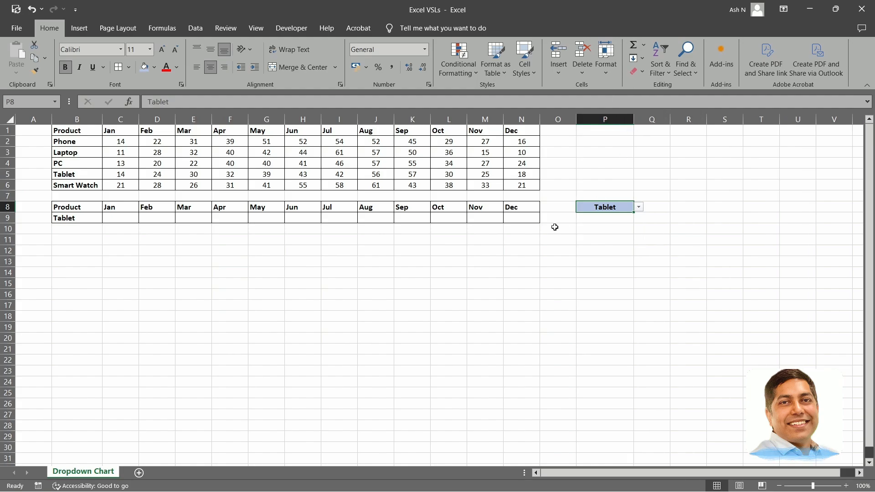
# Try linking row 9 to the Phone figures by entering =C2 in C9 and filling it across to N9.
pyautogui.click(83, 218)
pyautogui.click(117, 222)
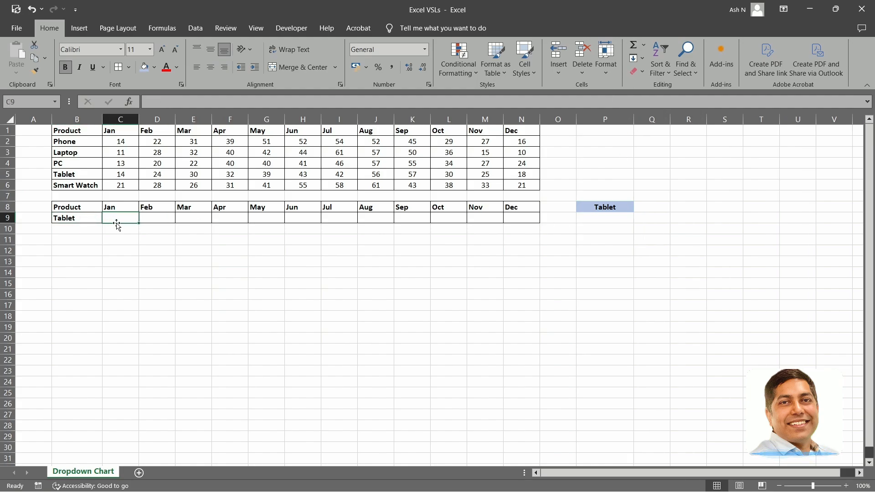
pyautogui.moveTo(120, 141); pyautogui.dragTo(520, 142)
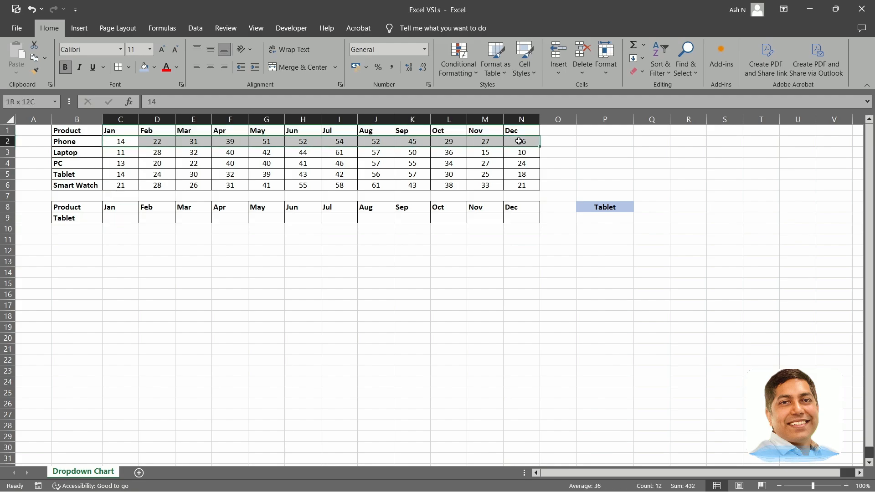
pyautogui.moveTo(117, 219); pyautogui.dragTo(515, 221)
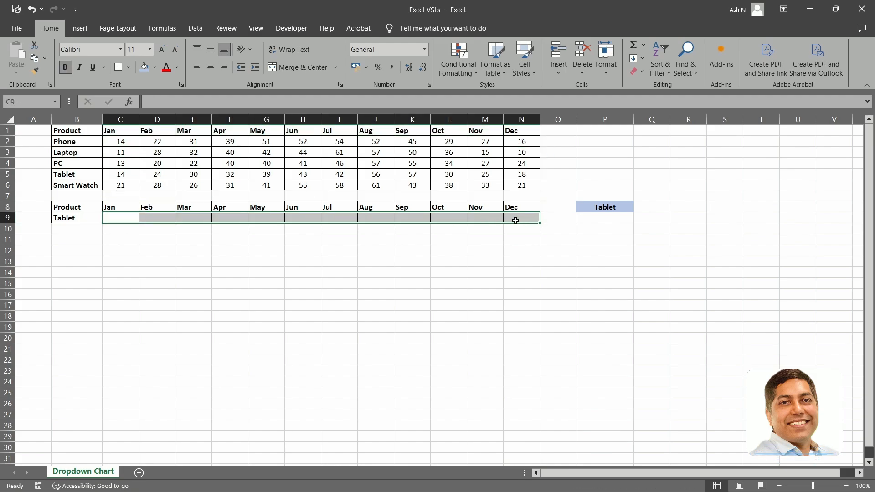
pyautogui.click(110, 220)
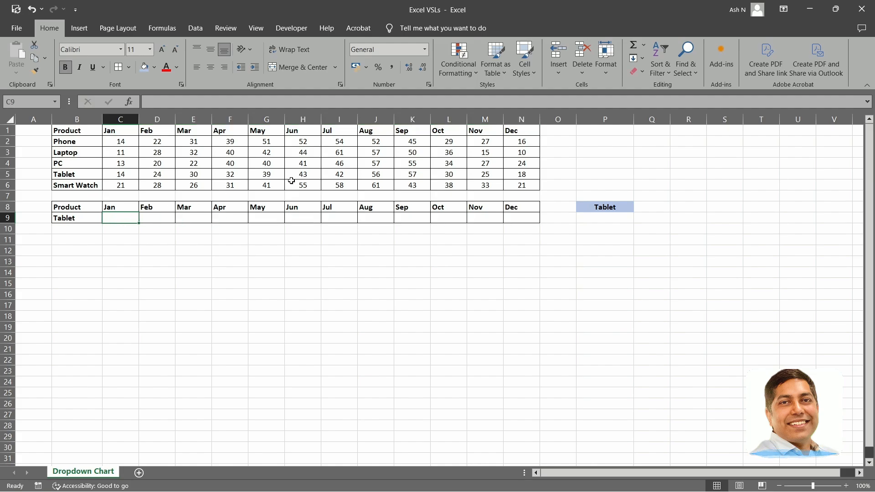
pyautogui.write('=')
pyautogui.press('Up')
pyautogui.press('Up')
pyautogui.press('Up')
pyautogui.press('Up')
pyautogui.press('Up')
pyautogui.press('Up')
pyautogui.press('Up')
pyautogui.press('Return')
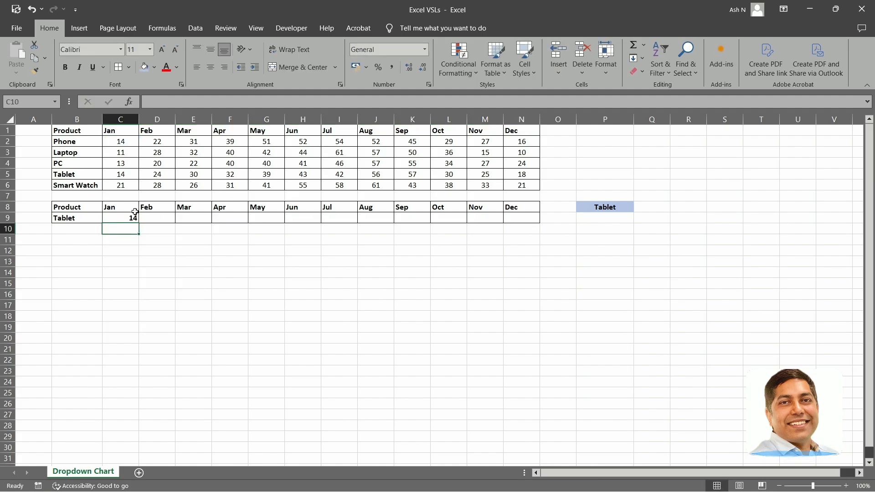
pyautogui.click(132, 219)
pyautogui.moveTo(151, 222); pyautogui.dragTo(546, 220)
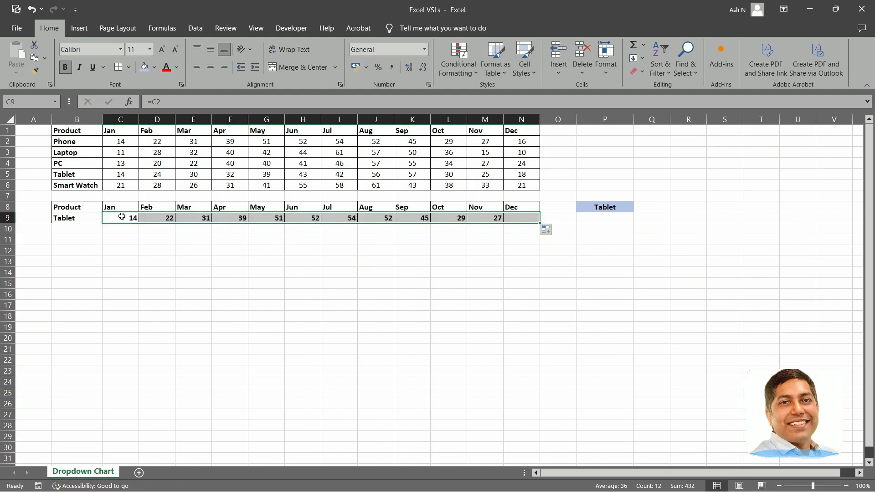
# Choose PC in P8's dropdown to test row 9, and undo that selection, the fill and the =C2 formula.
pyautogui.click(63, 219)
pyautogui.click(629, 207)
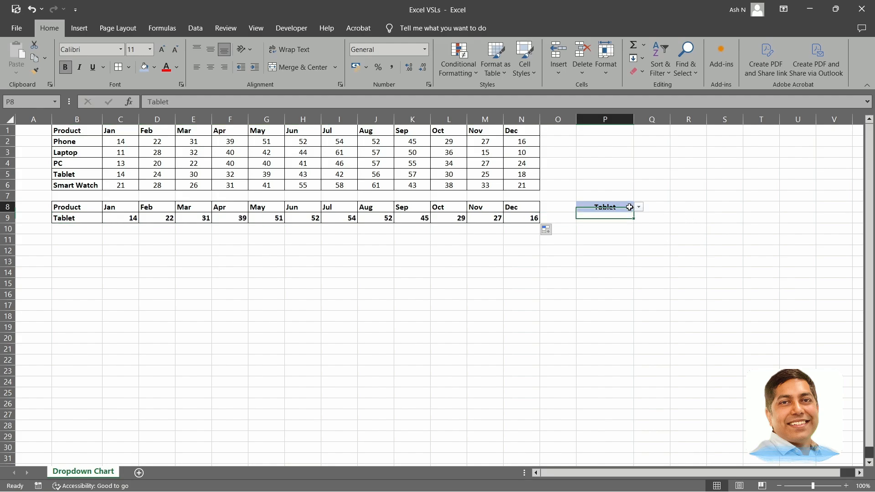
pyautogui.click(639, 207)
pyautogui.click(593, 231)
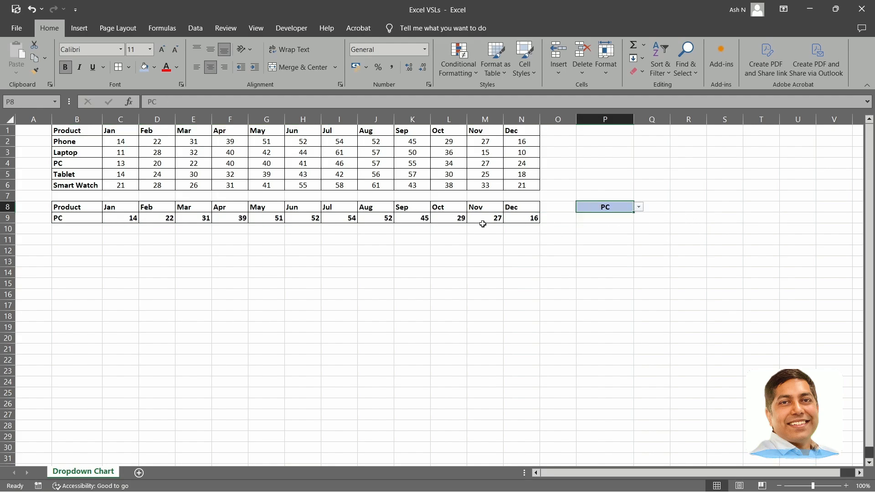
pyautogui.hotkey('ctrl', 'z')
pyautogui.hotkey('ctrl', 'z')
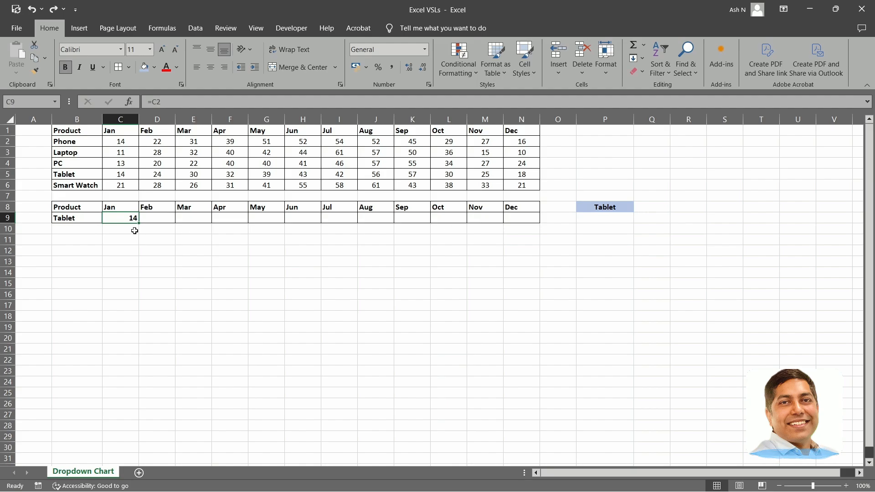
pyautogui.hotkey('ctrl', 'z')
pyautogui.moveTo(121, 142); pyautogui.dragTo(503, 143)
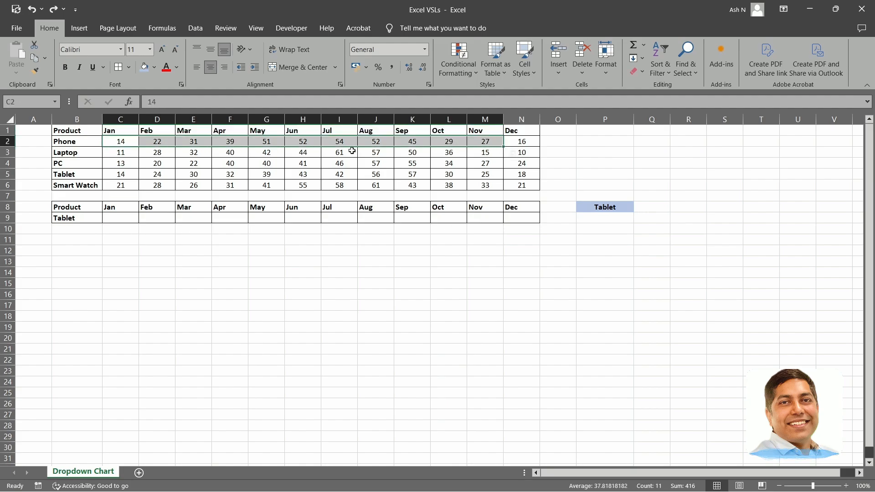
pyautogui.click(77, 152)
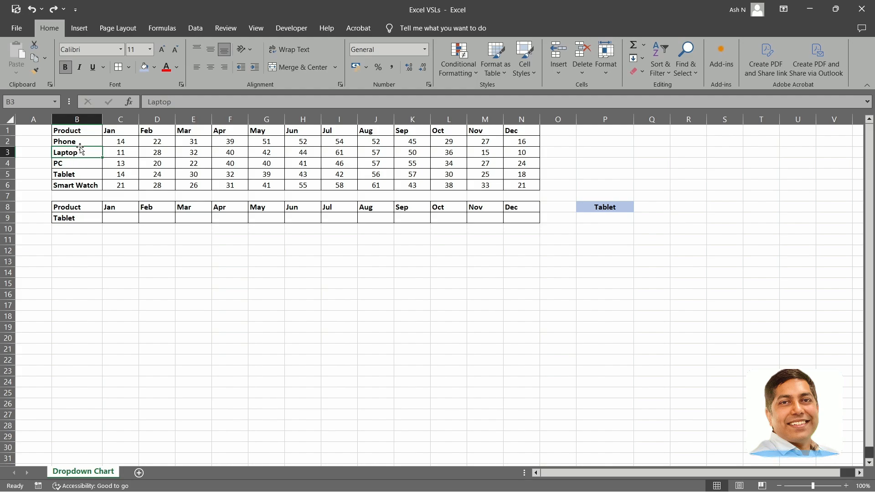
pyautogui.click(77, 219)
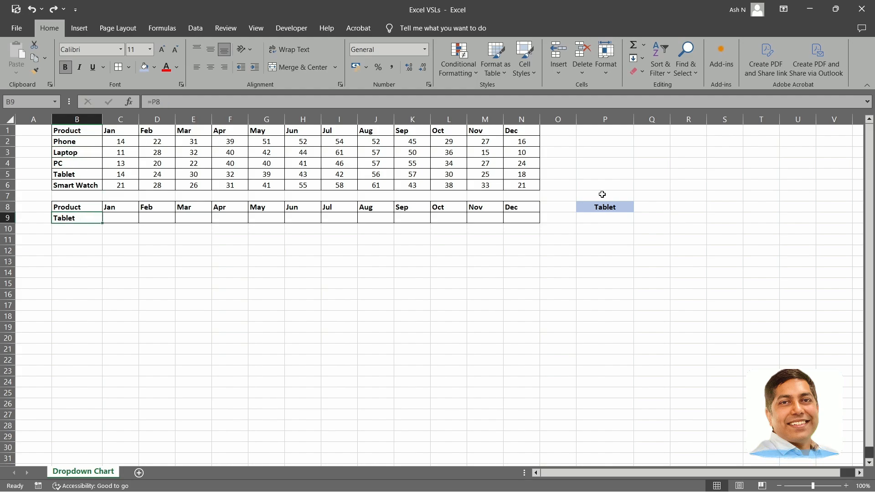
pyautogui.moveTo(120, 221); pyautogui.dragTo(522, 220)
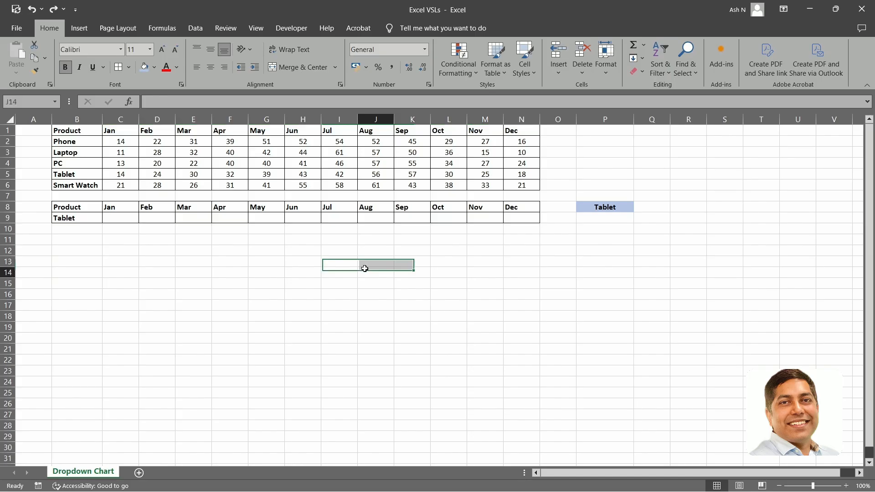
pyautogui.click(367, 270)
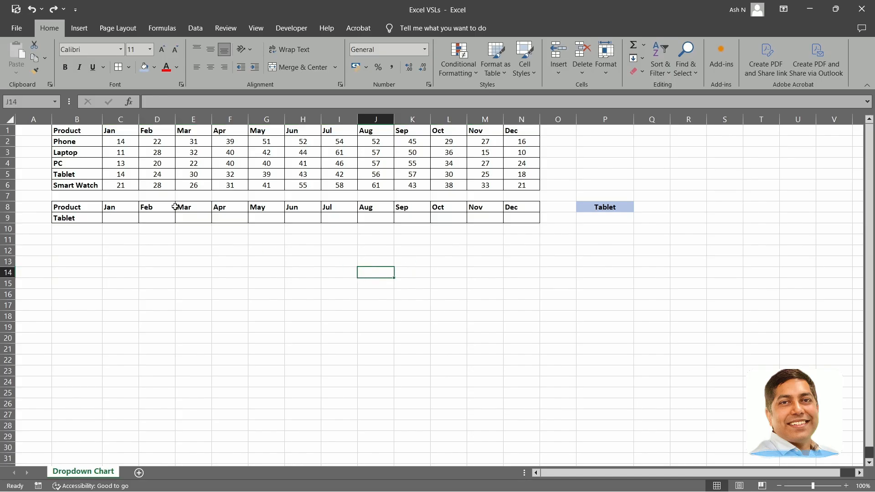
# Start an INDEX formula in C9 with the full product table B1:N6 as its array.
pyautogui.click(120, 220)
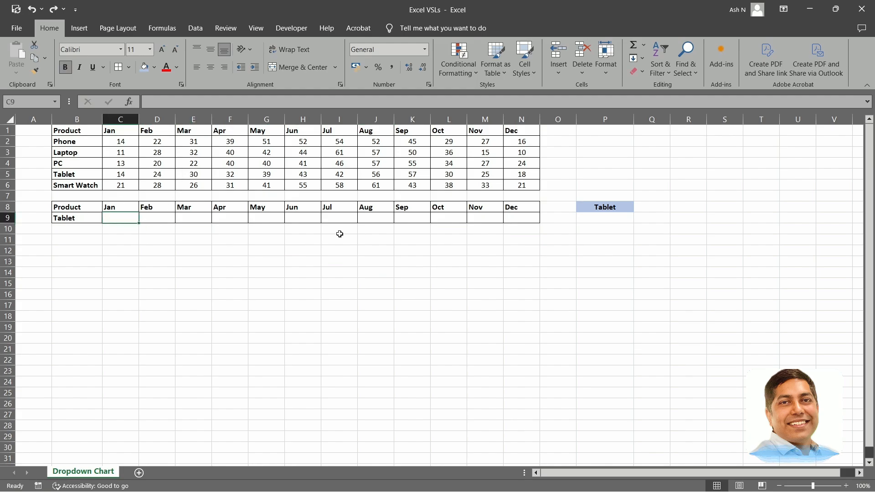
pyautogui.write('=INDEX')
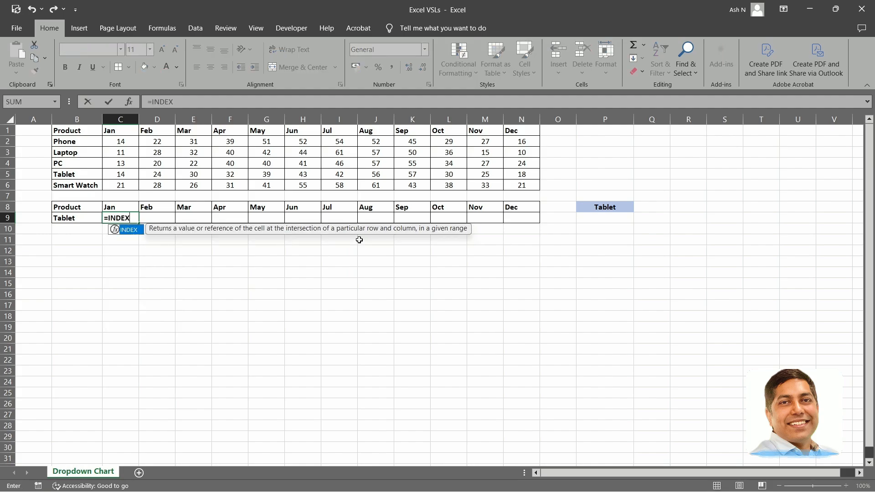
pyautogui.write('(')
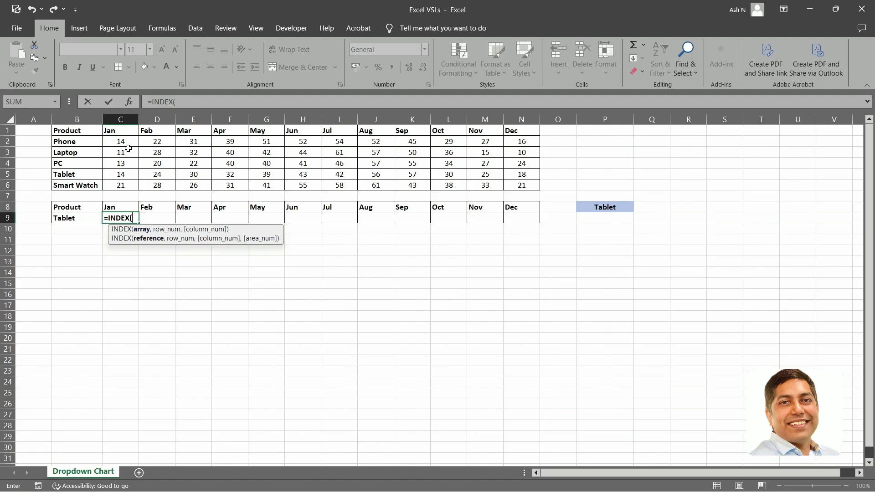
pyautogui.click(75, 134)
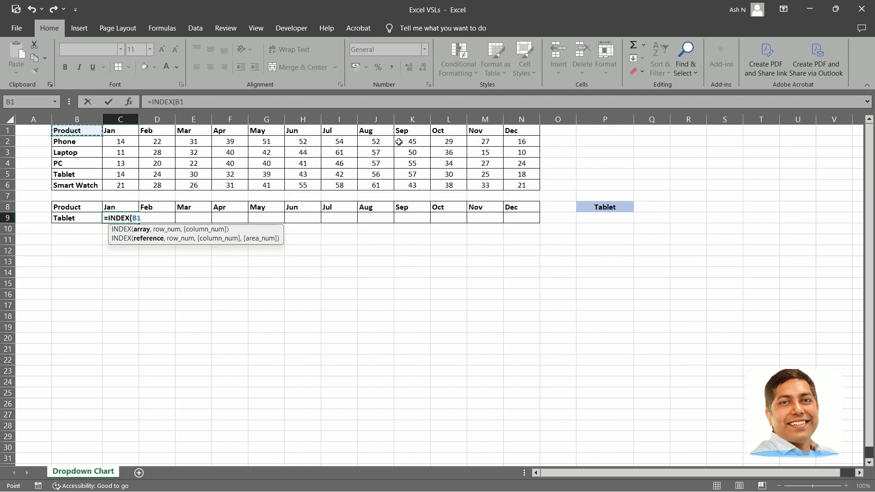
pyautogui.hotkey('ctrl', 'shift', 'Right')
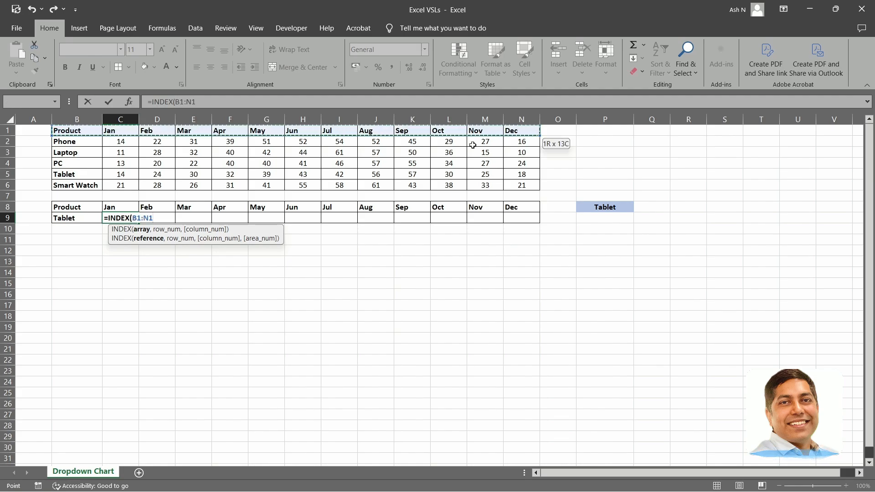
pyautogui.hotkey('ctrl', 'shift', 'Down')
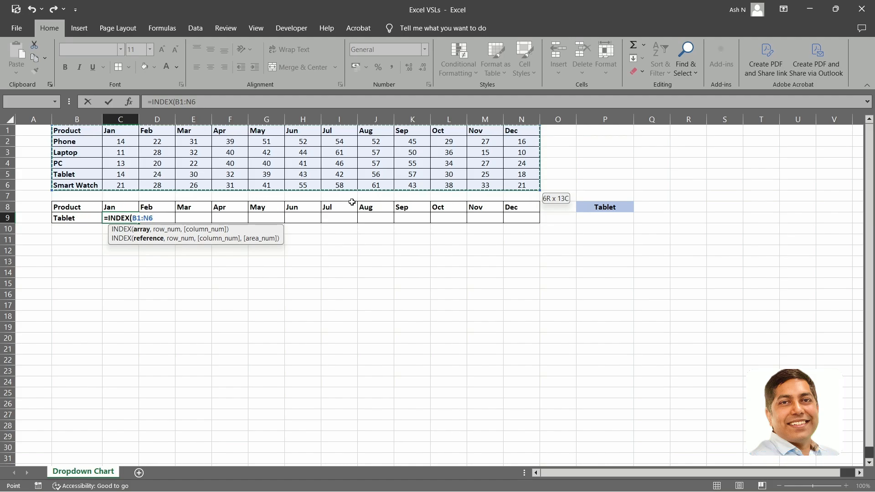
pyautogui.write(',')
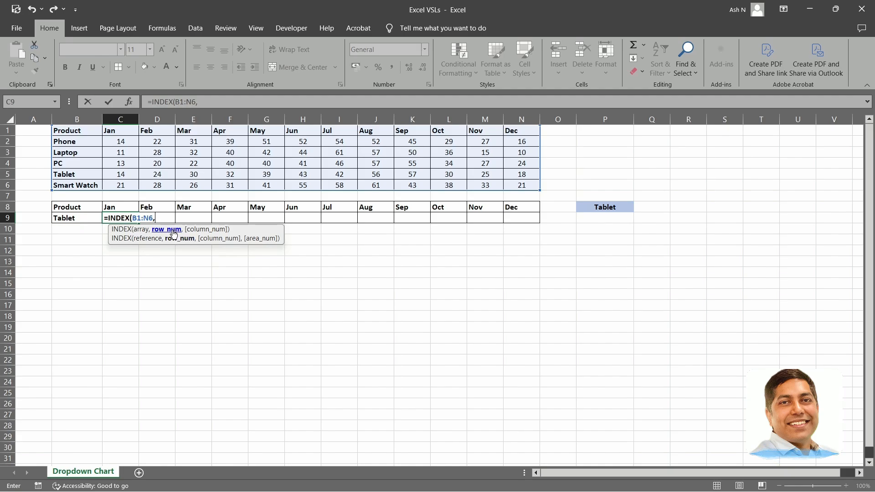
# Add MATCH(B9,B1:B6,0) as the INDEX formula's row number to find the selected product.
pyautogui.write('MAT')
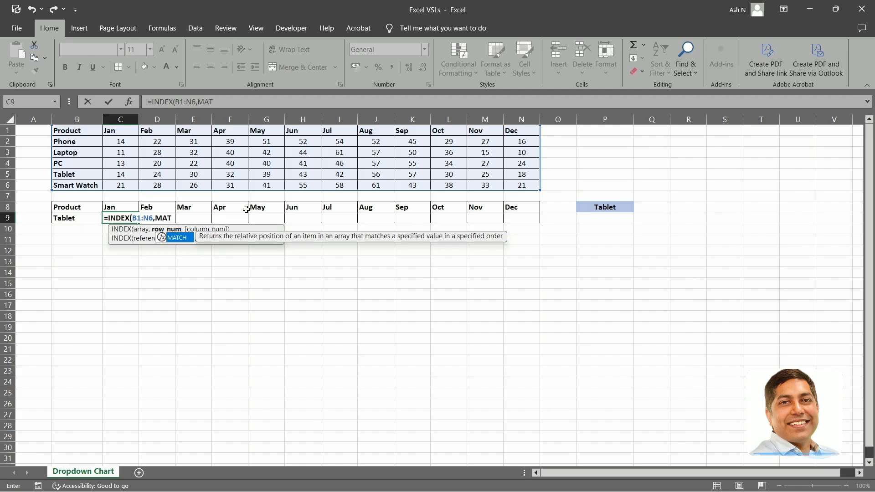
pyautogui.write('CH(')
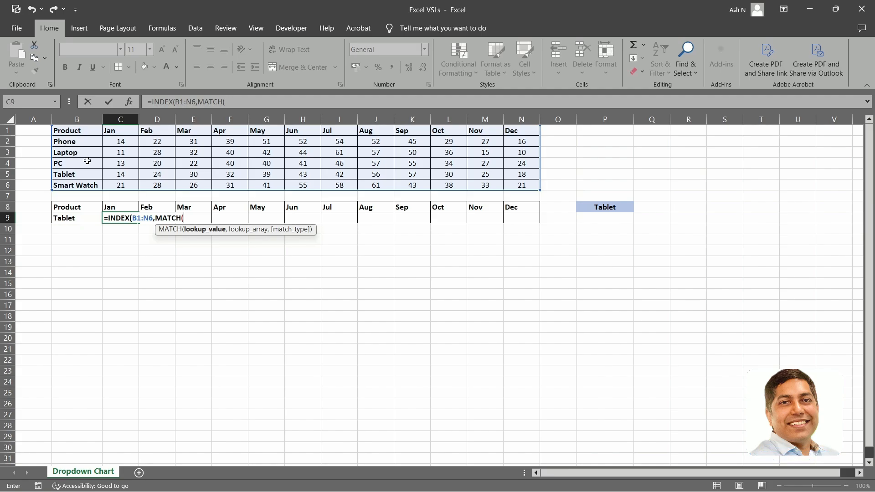
pyautogui.click(84, 219)
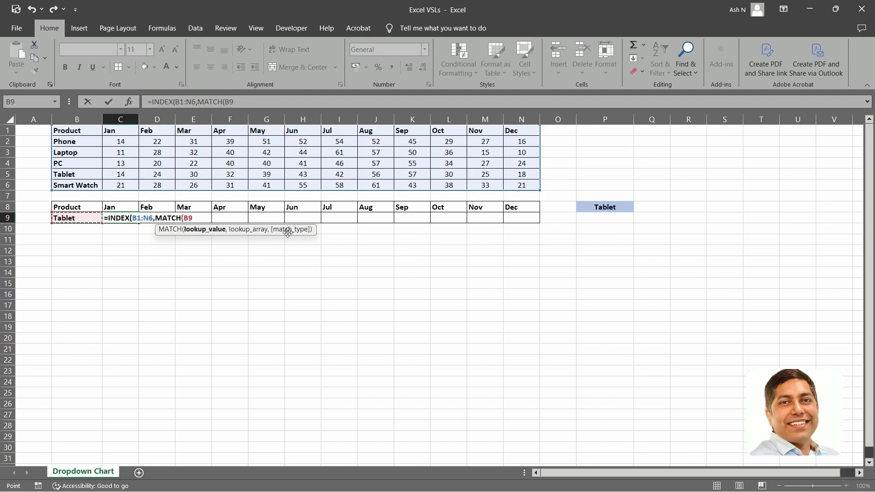
pyautogui.write(',')
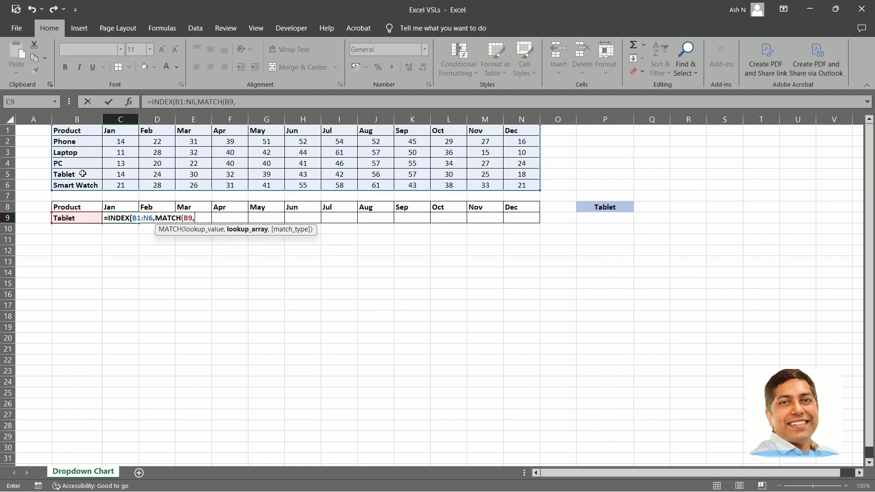
pyautogui.click(75, 131)
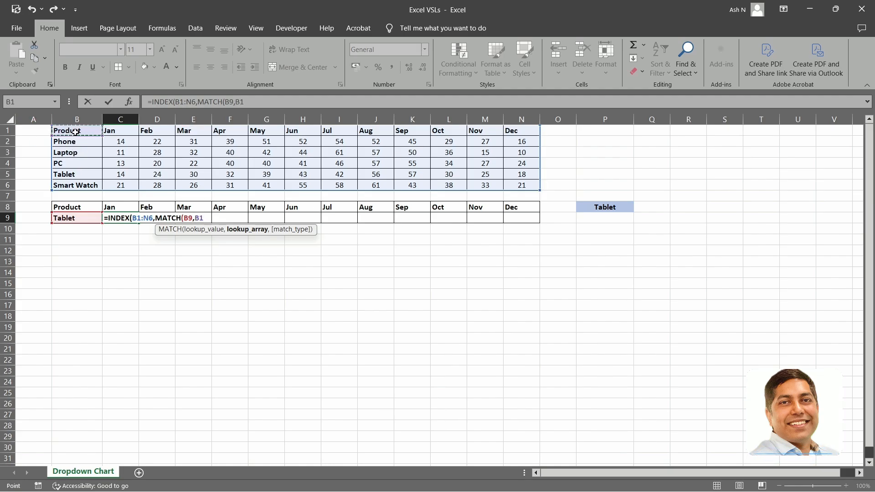
pyautogui.hotkey('ctrl', 'shift', 'Down')
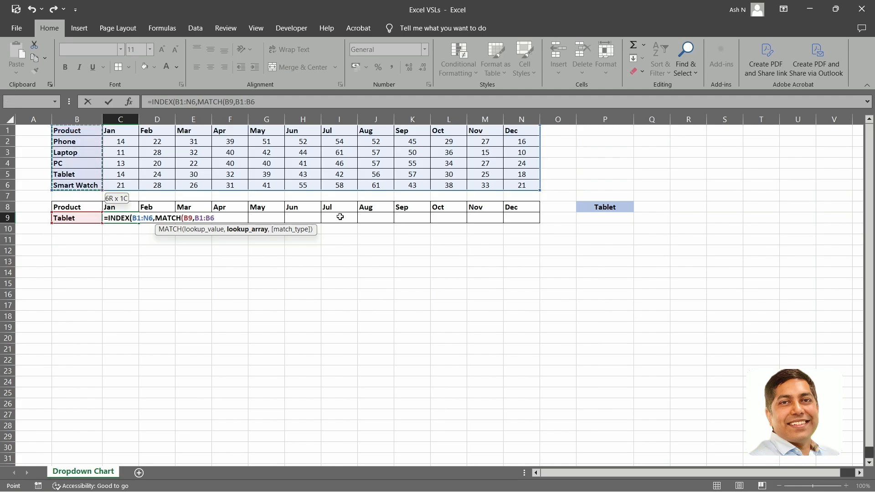
pyautogui.write(',')
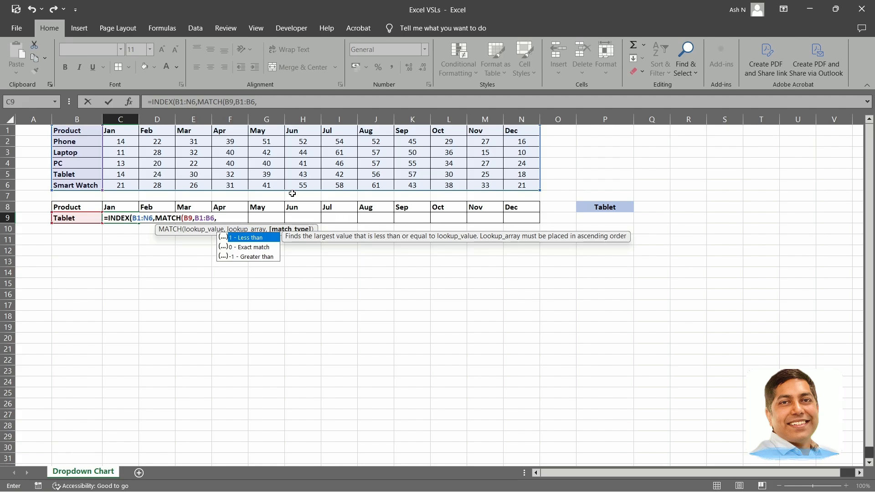
pyautogui.write('0)')
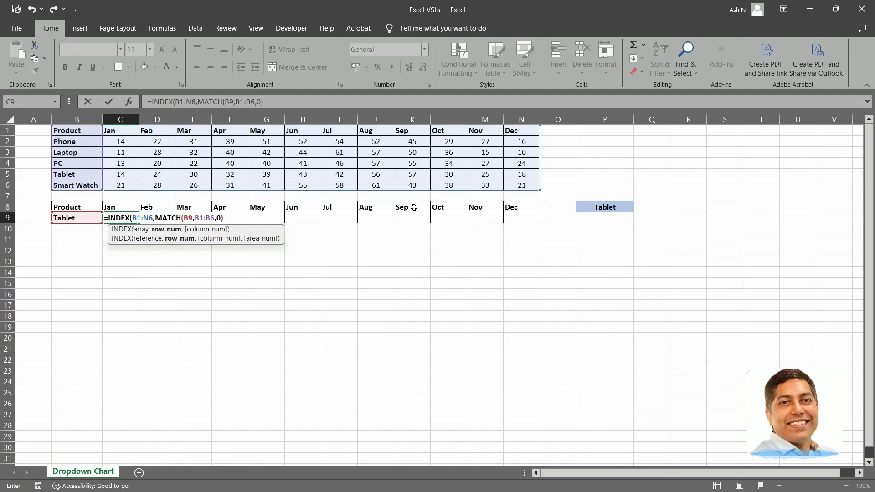
# Add MATCH(C8,B1:N1,0) as the column number and enter the completed INDEX formula in C9.
pyautogui.write(',MATCH')
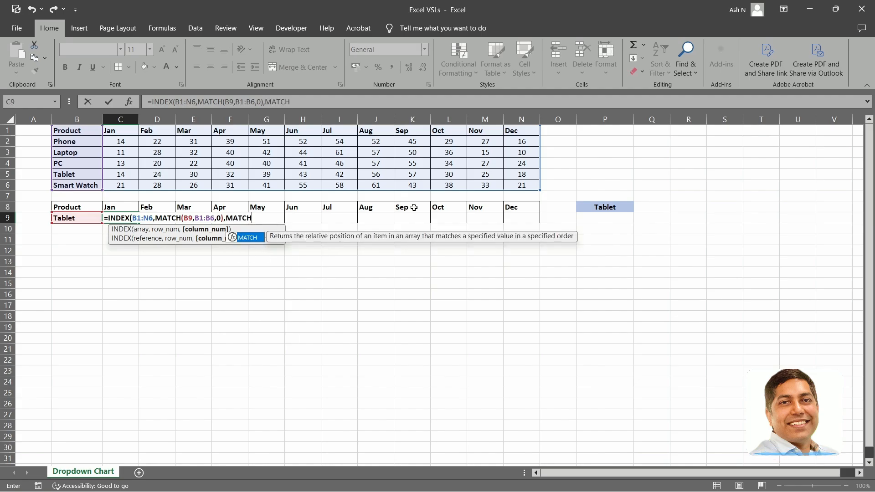
pyautogui.write('(')
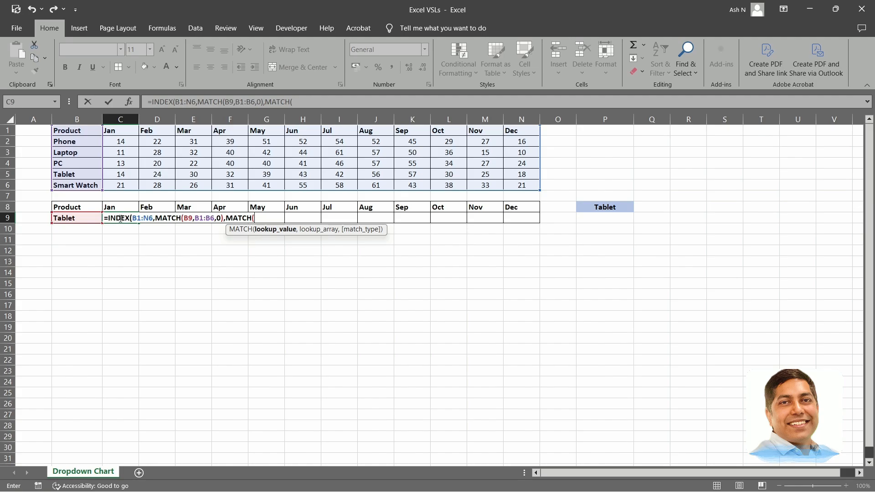
pyautogui.click(119, 208)
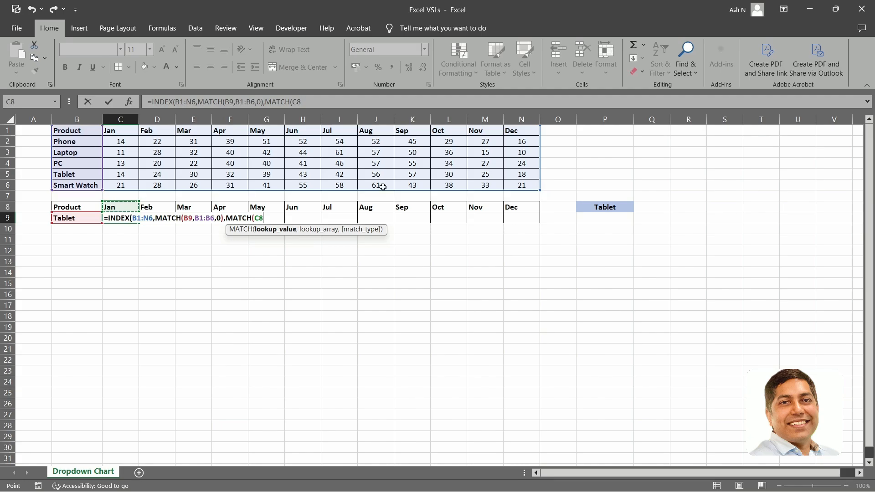
pyautogui.write(',')
pyautogui.click(79, 132)
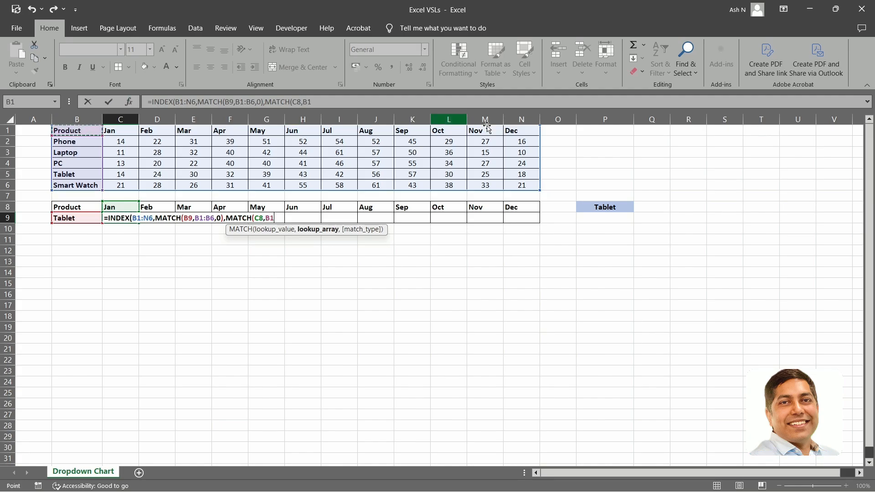
pyautogui.moveTo(527, 133); pyautogui.dragTo(528, 132)
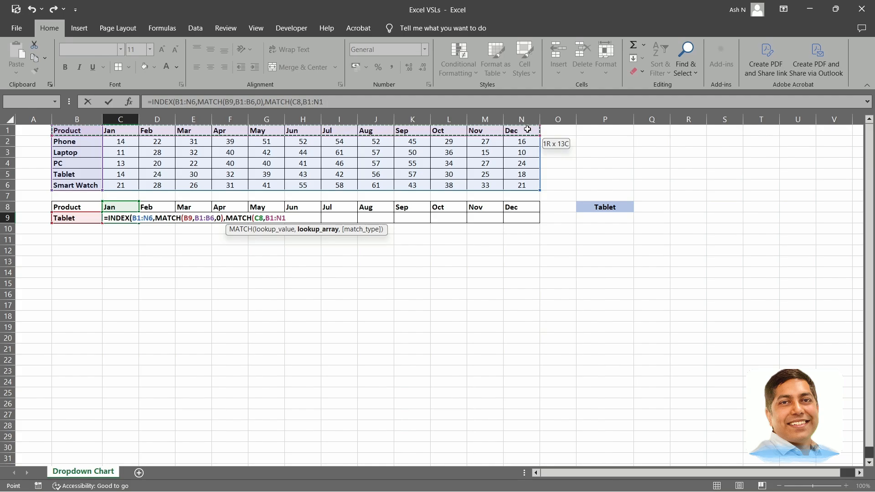
pyautogui.write(',0')
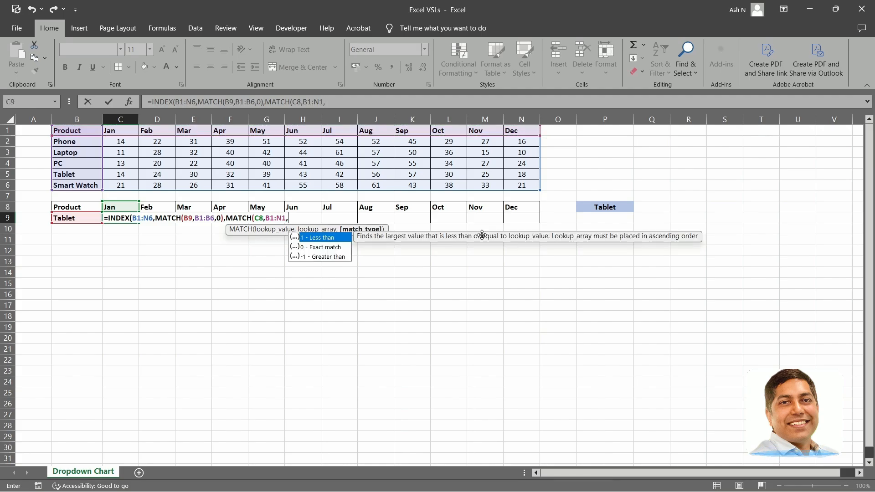
pyautogui.write(')')
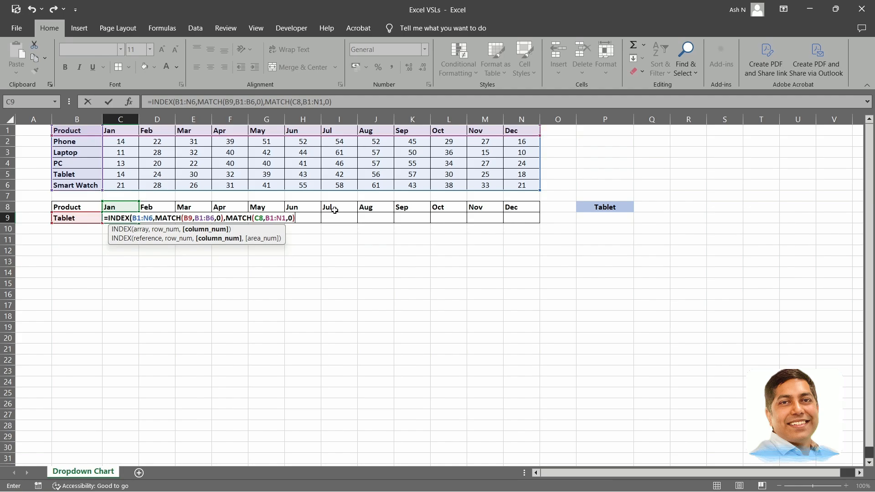
pyautogui.press('Return')
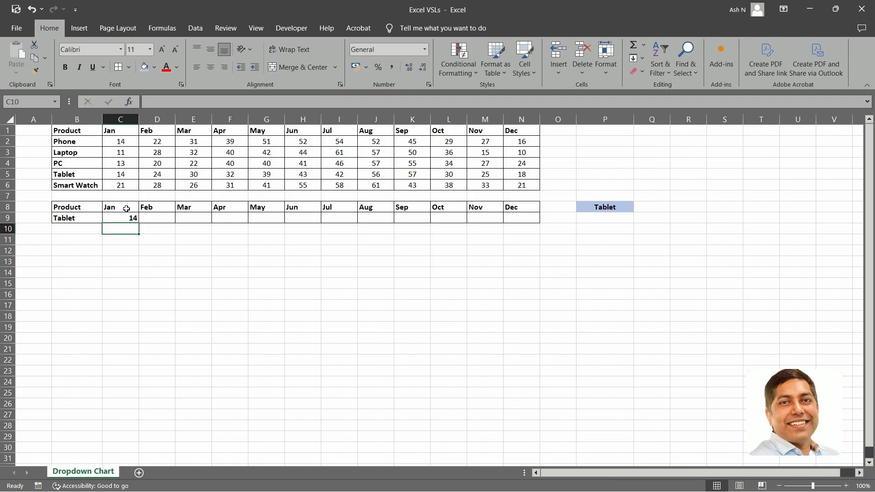
# Choose Laptop, Tablet and finally Smart Watch in P8's dropdown to test C9's lookup.
pyautogui.click(617, 209)
pyautogui.click(639, 207)
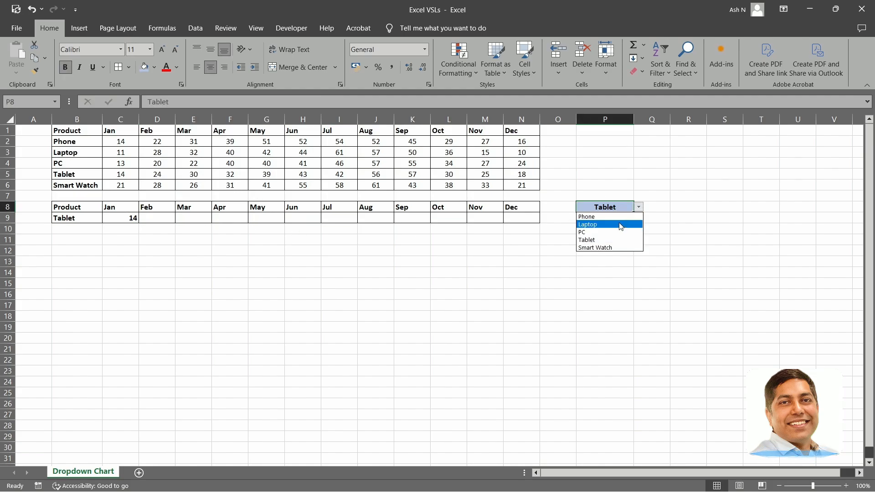
pyautogui.click(620, 225)
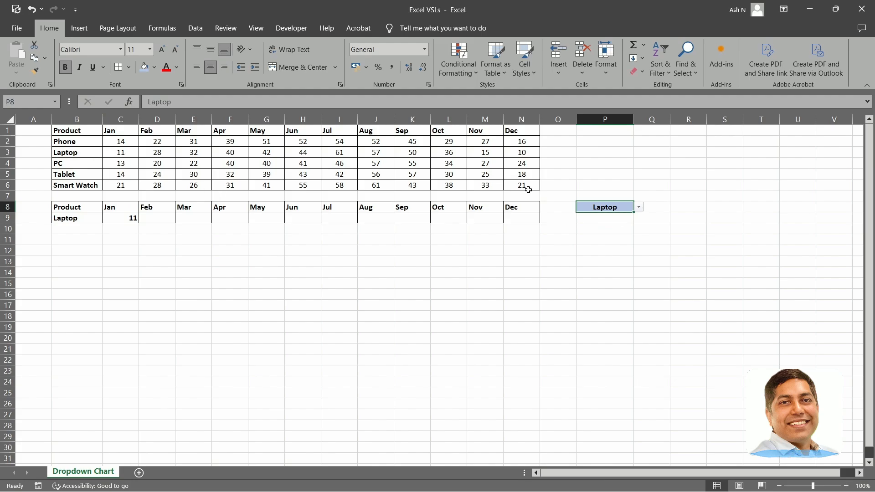
pyautogui.click(639, 208)
pyautogui.click(622, 242)
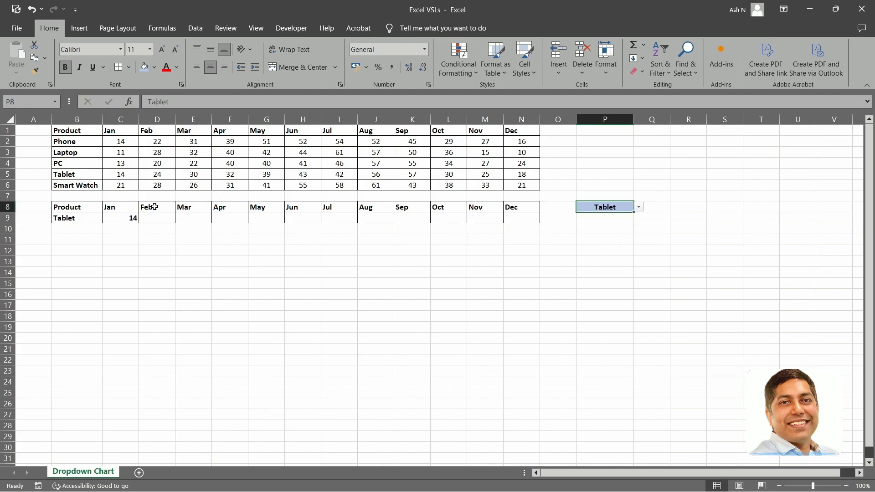
pyautogui.click(639, 207)
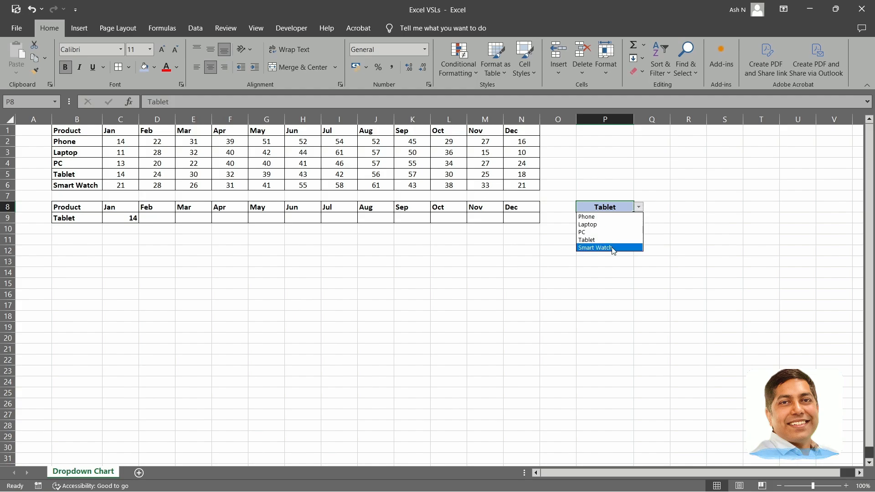
pyautogui.click(611, 247)
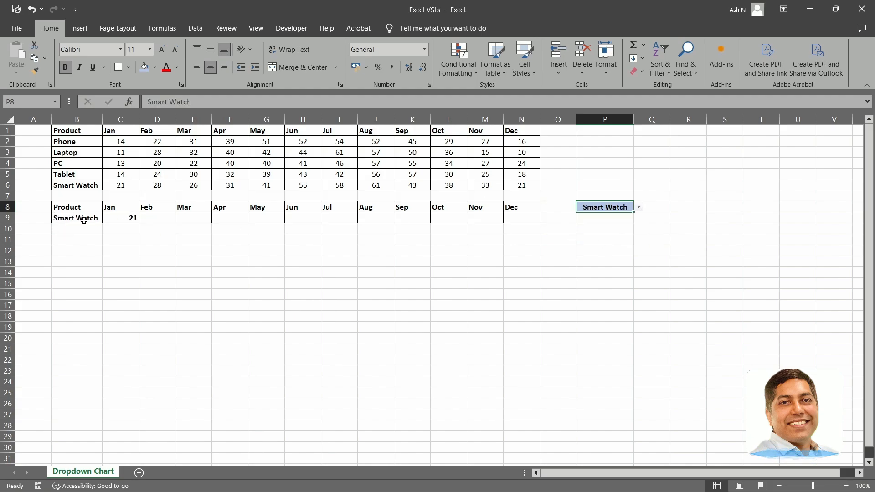
# Review C9's formula against the product in B9, the product names in B2:B6 and the month headers.
pyautogui.click(119, 220)
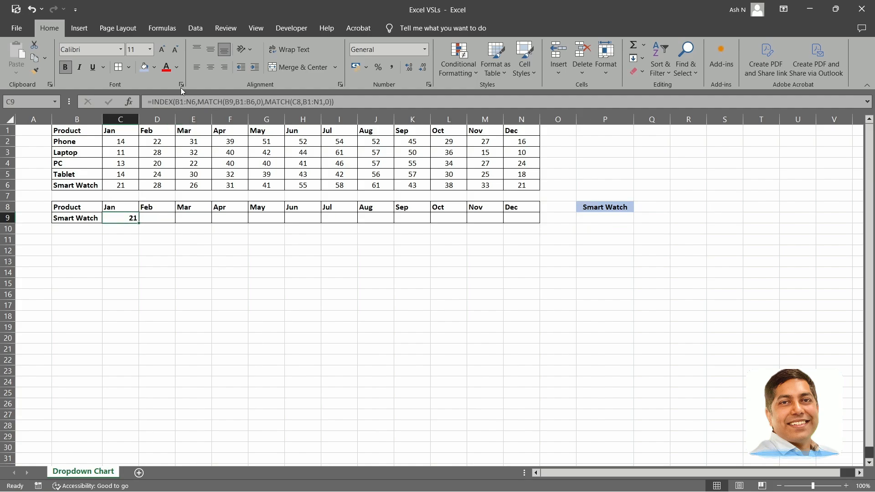
pyautogui.click(71, 217)
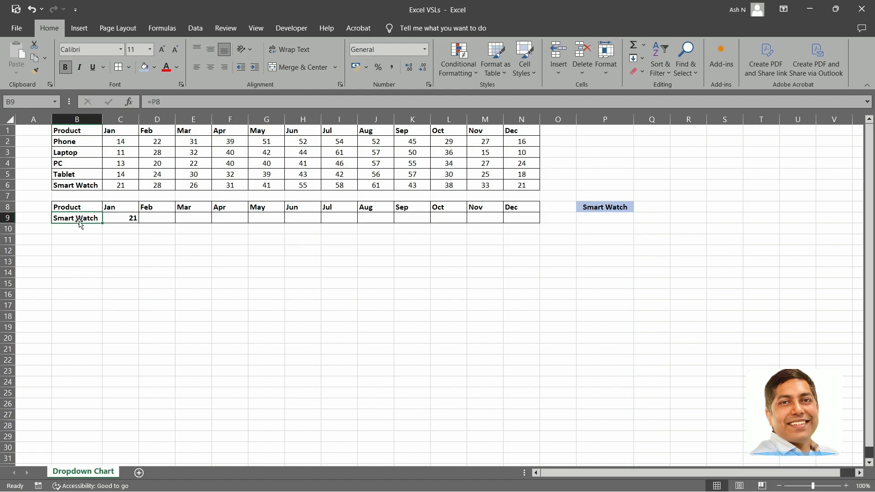
pyautogui.moveTo(72, 146); pyautogui.dragTo(72, 186)
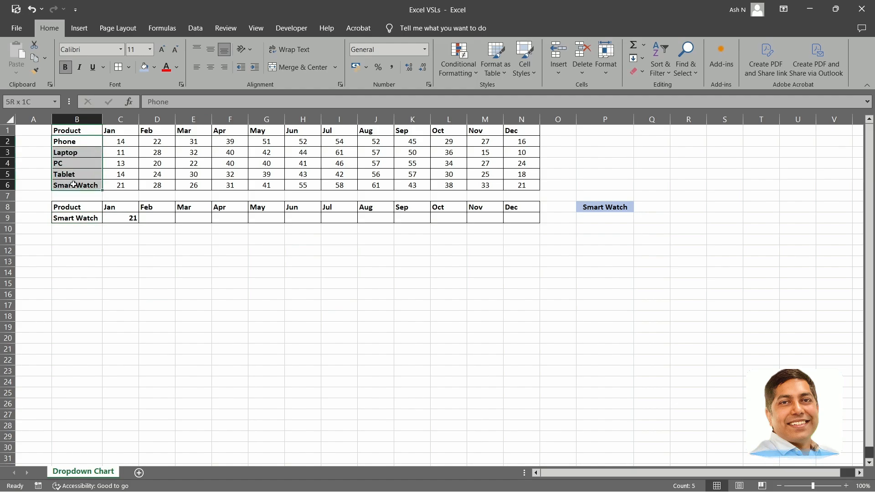
pyautogui.click(125, 207)
pyautogui.moveTo(119, 132); pyautogui.dragTo(484, 133)
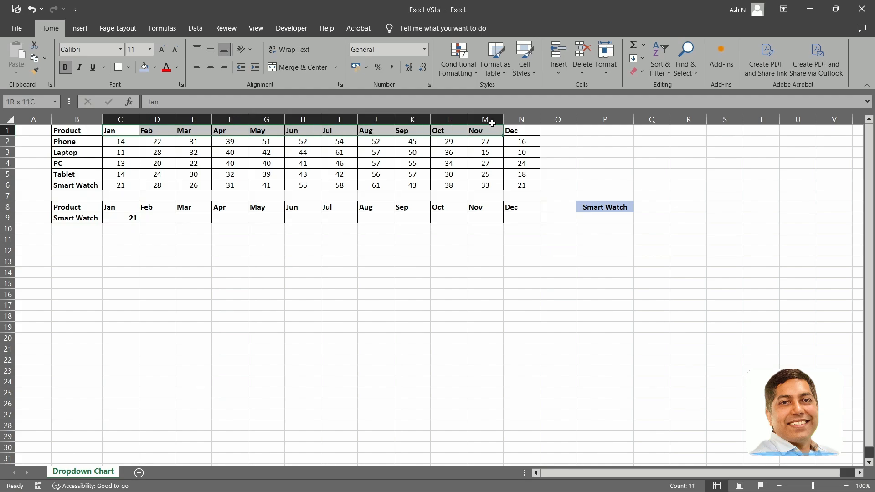
# Fill C9's INDEX/MATCH formula across to N9 and inspect the copied formula in D9.
pyautogui.click(130, 219)
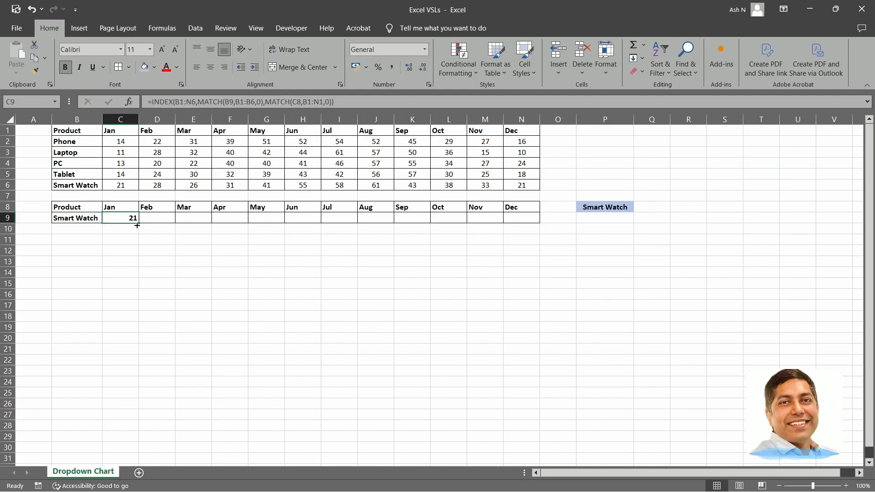
pyautogui.moveTo(141, 223); pyautogui.dragTo(529, 223)
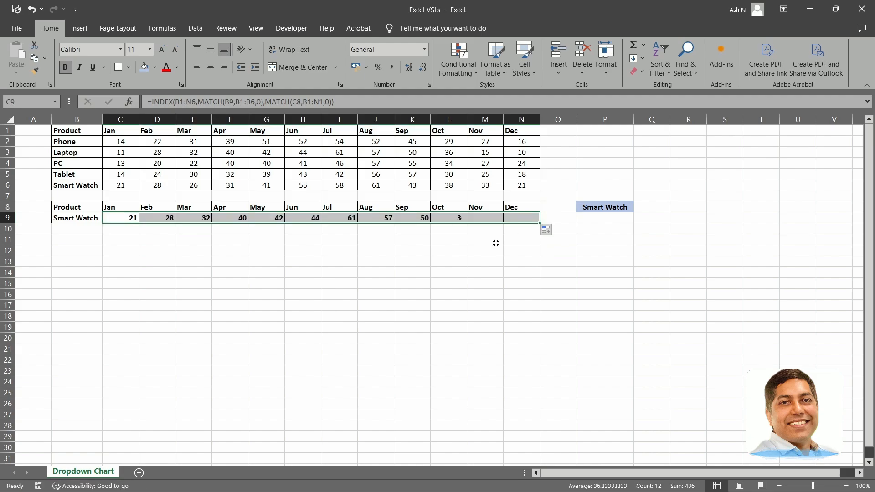
pyautogui.click(316, 269)
pyautogui.click(163, 219)
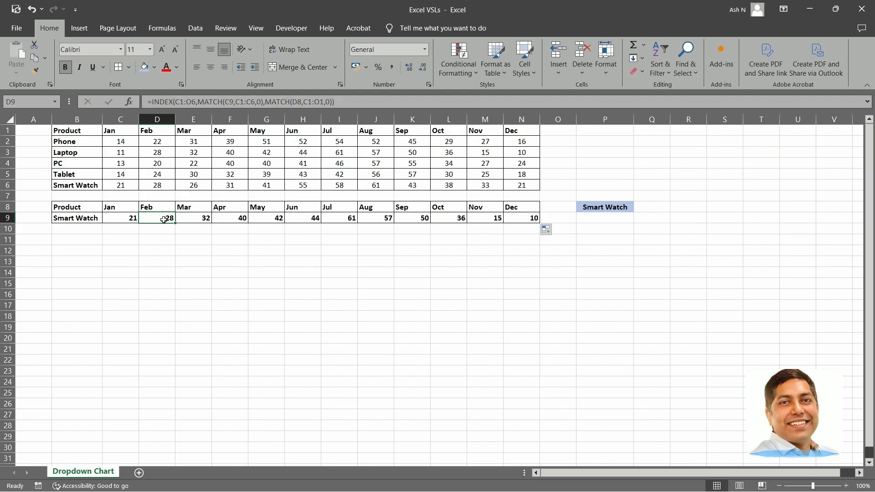
# Compare the cell references in C9 and D9 against the B1:N6 data table and undo the fill across row 9.
pyautogui.click(126, 218)
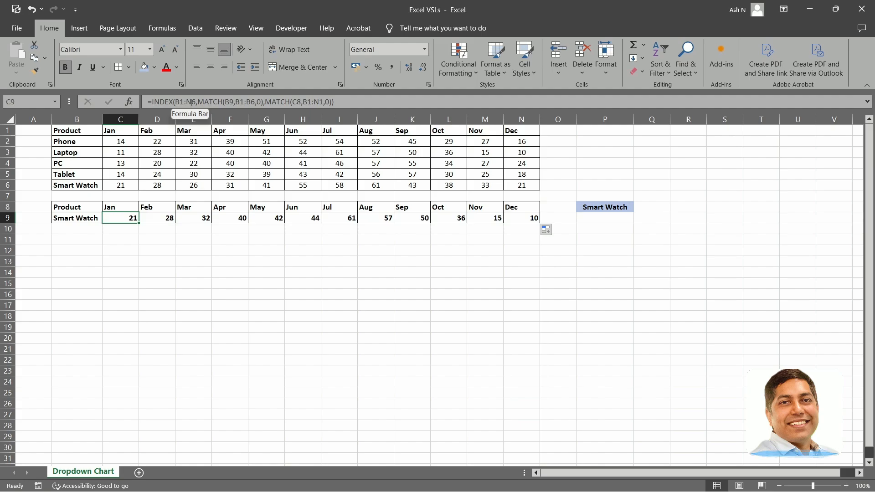
pyautogui.moveTo(72, 132); pyautogui.dragTo(523, 186)
pyautogui.click(128, 219)
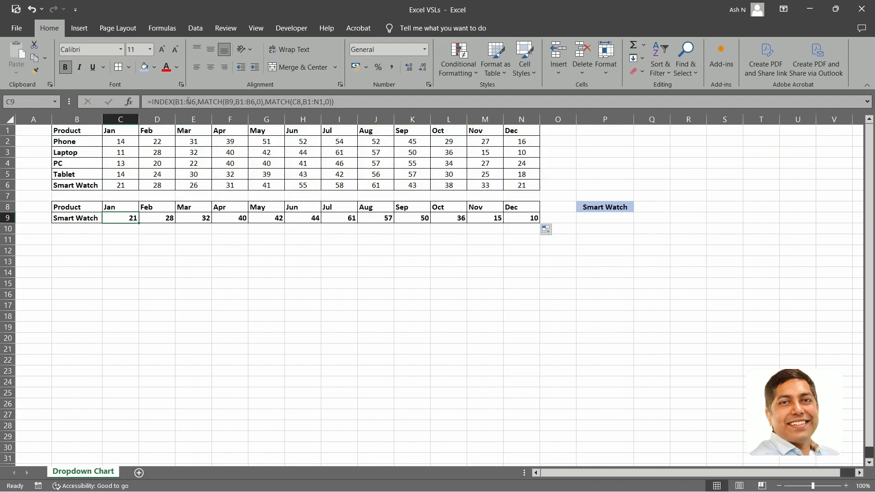
pyautogui.click(154, 220)
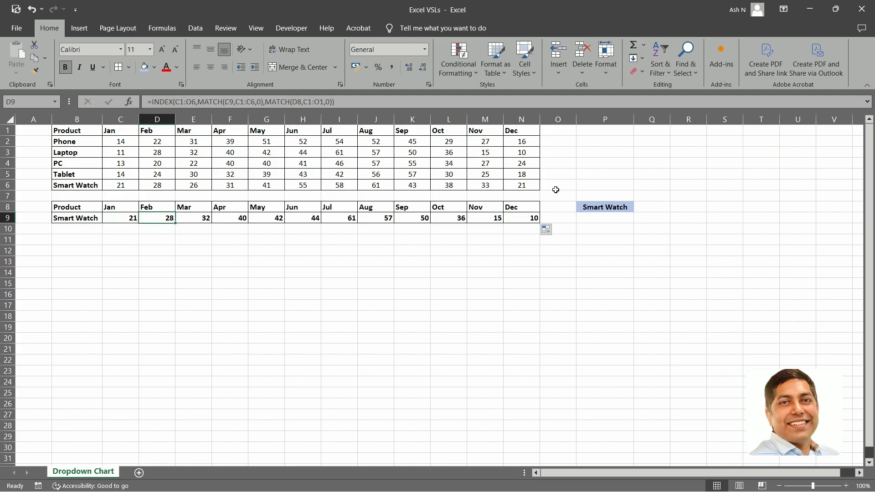
pyautogui.hotkey('ctrl', 'z')
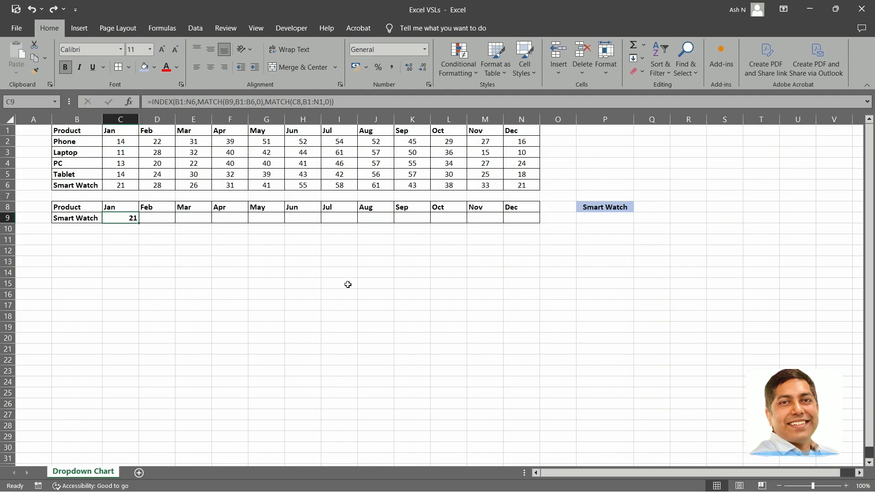
# In C9's formula, make the INDEX array B1:N6, the lookup cell B9 and the row MATCH range B1:B6 absolute references.
pyautogui.press('F2')
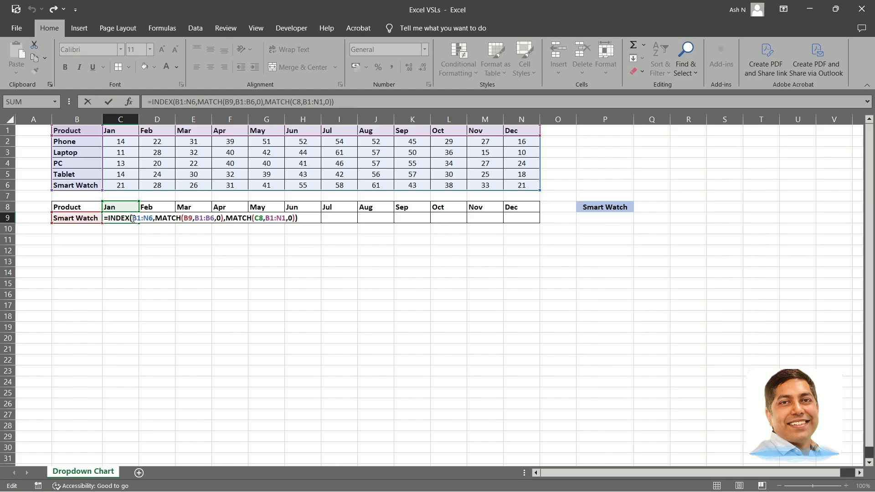
pyautogui.moveTo(132, 219); pyautogui.dragTo(154, 218)
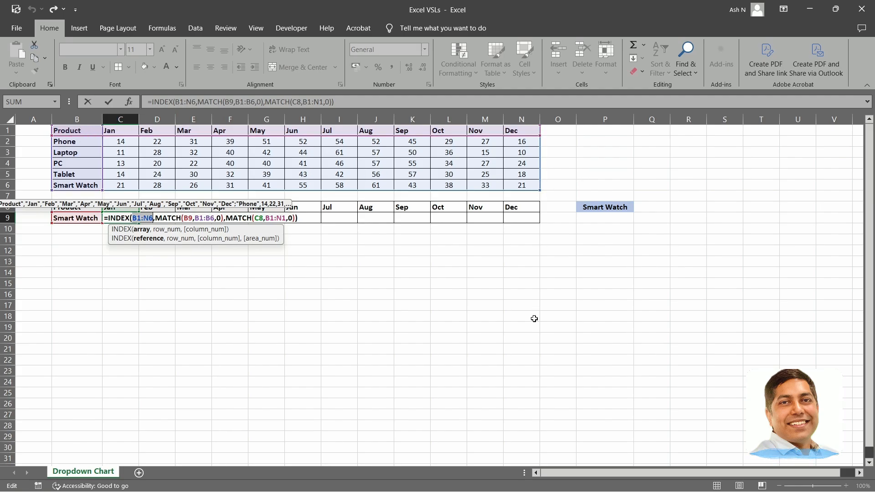
pyautogui.press('F4')
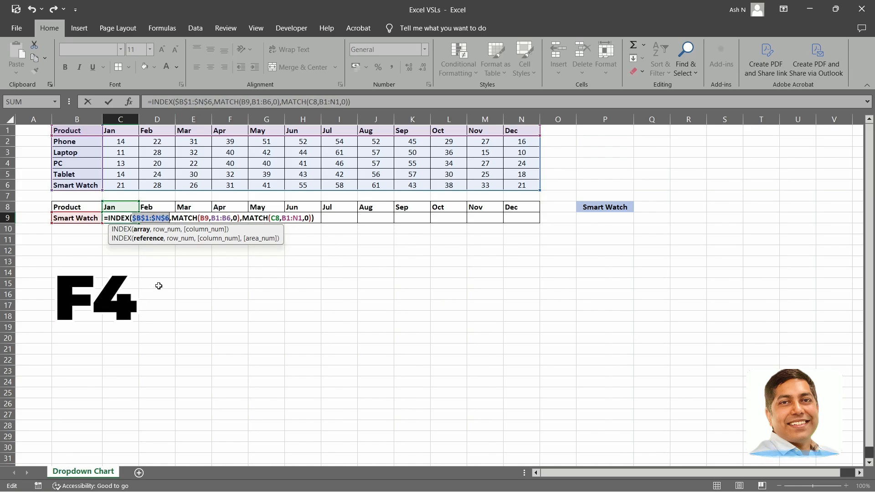
pyautogui.doubleClick(204, 219)
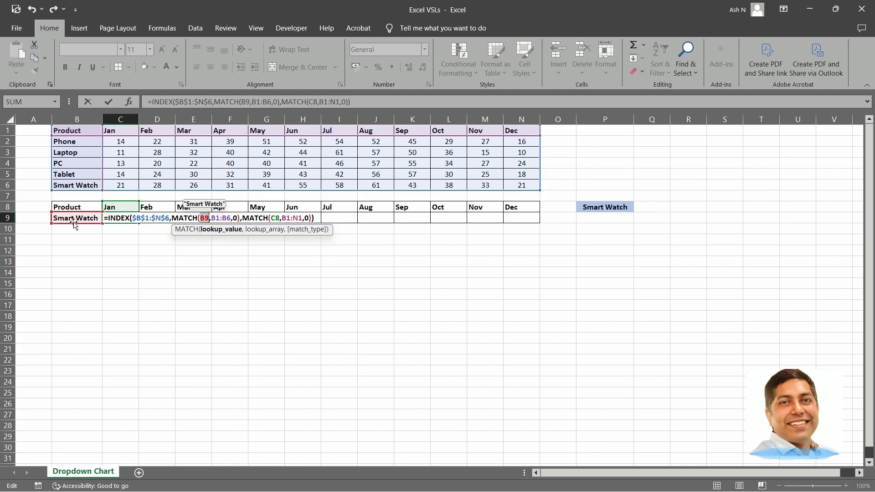
pyautogui.press('F4')
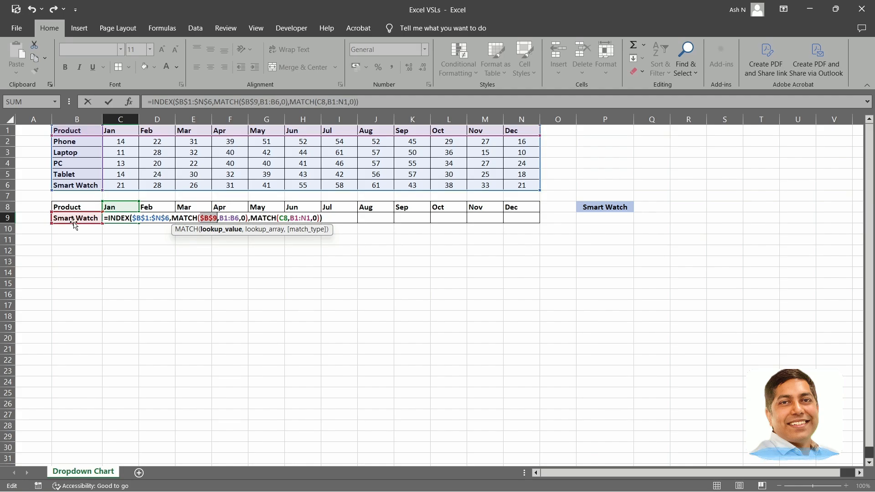
pyautogui.doubleClick(226, 218)
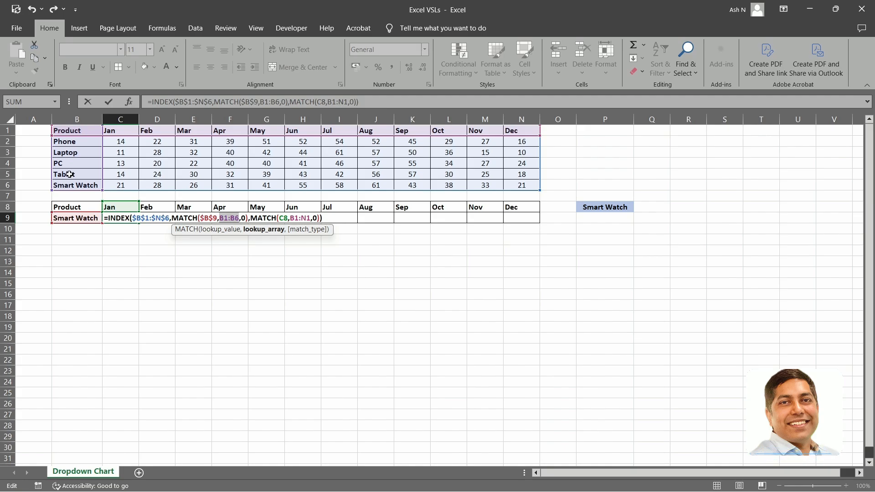
pyautogui.press('F4')
# Make the column MATCH range $B$1:$N$1 absolute, leave C8 relative, and enter the revised formula in C9.
pyautogui.click(297, 218)
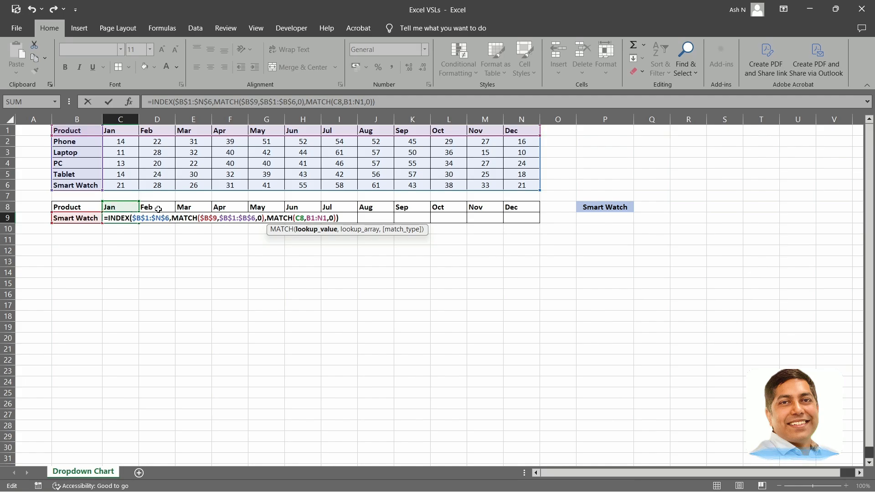
pyautogui.doubleClick(299, 218)
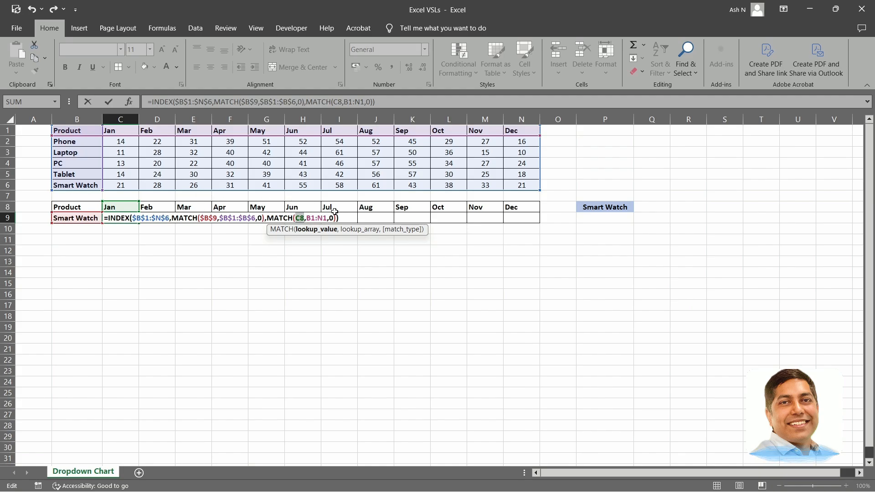
pyautogui.click(312, 218)
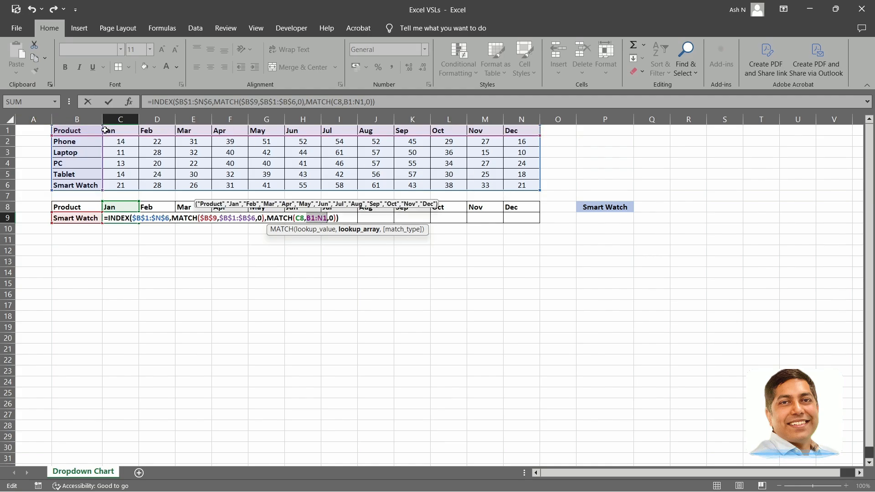
pyautogui.press('F4')
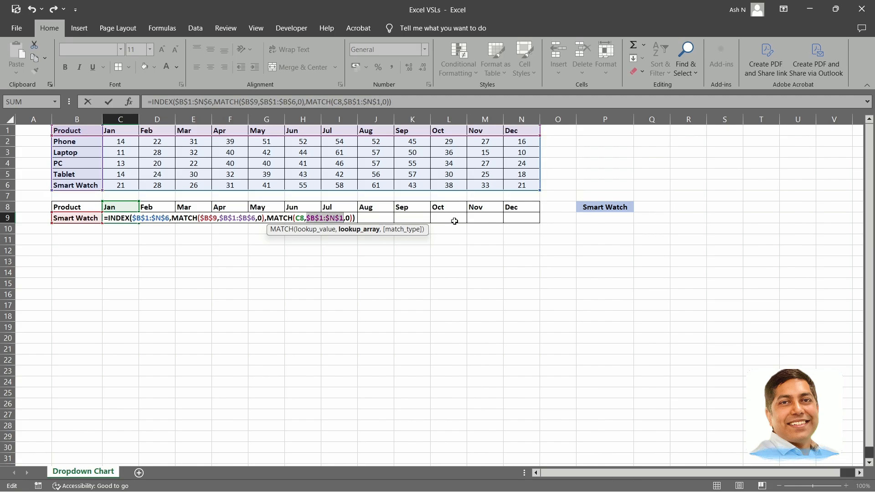
pyautogui.press('Return')
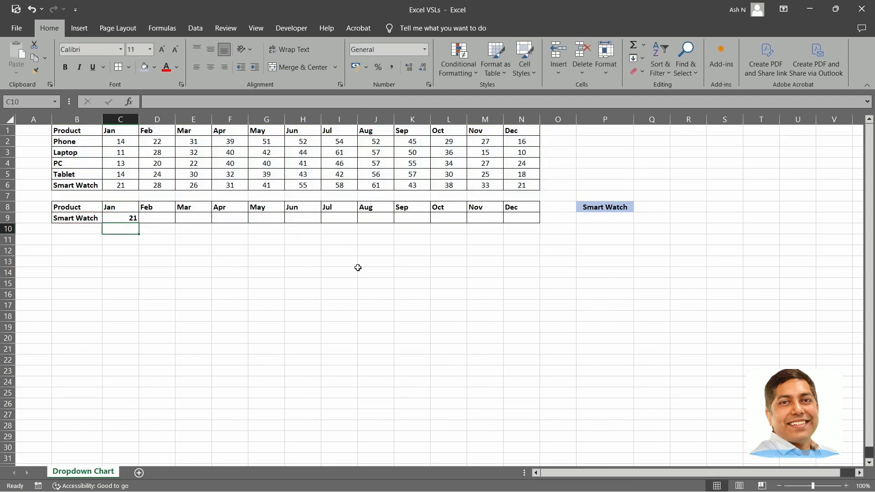
# Fill C9's formula with the absolute ranges across the helper row to N9.
pyautogui.click(137, 217)
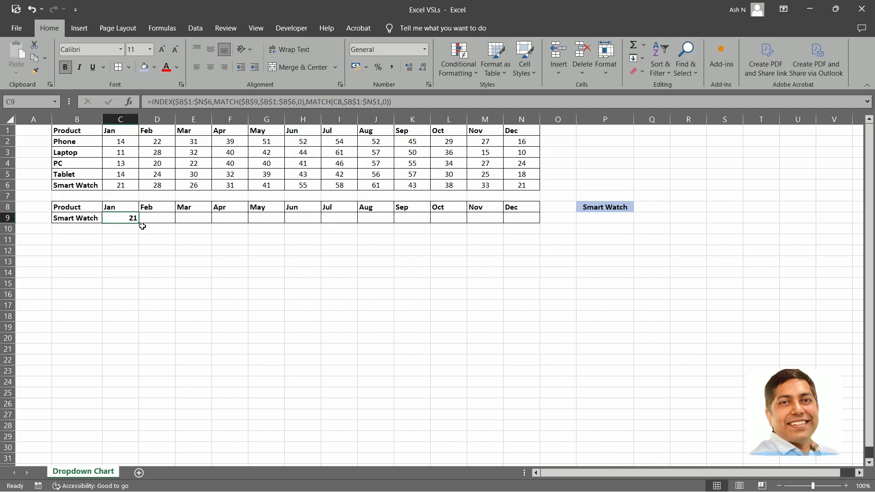
pyautogui.moveTo(139, 223); pyautogui.dragTo(530, 219)
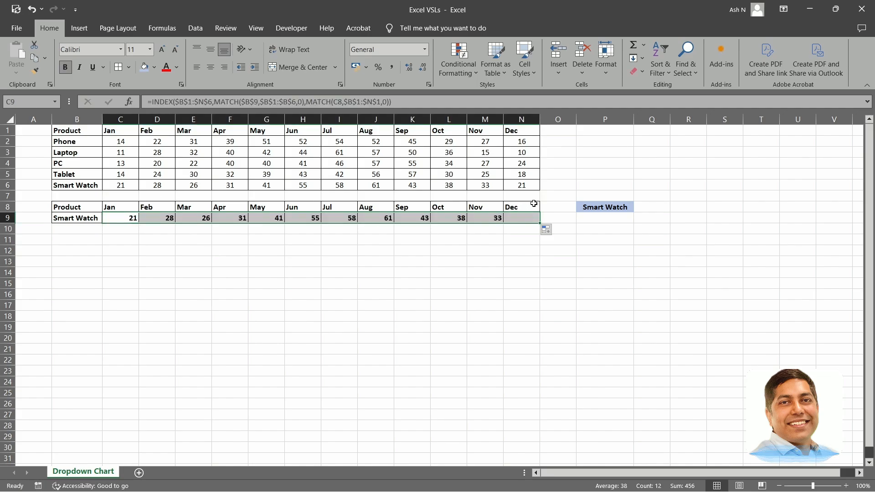
pyautogui.click(399, 257)
# Test the filled helper row by choosing Phone and PC in P8's dropdown.
pyautogui.click(622, 205)
pyautogui.click(639, 207)
pyautogui.click(593, 215)
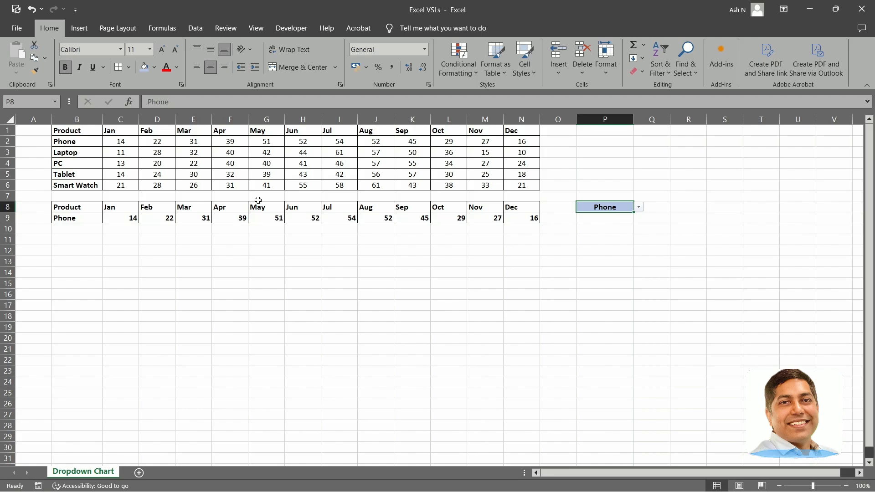
pyautogui.click(643, 206)
pyautogui.click(592, 231)
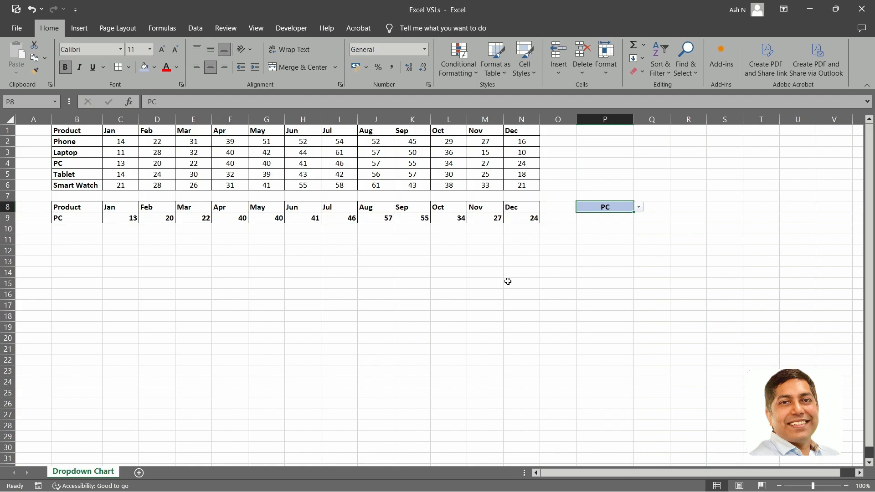
pyautogui.click(521, 274)
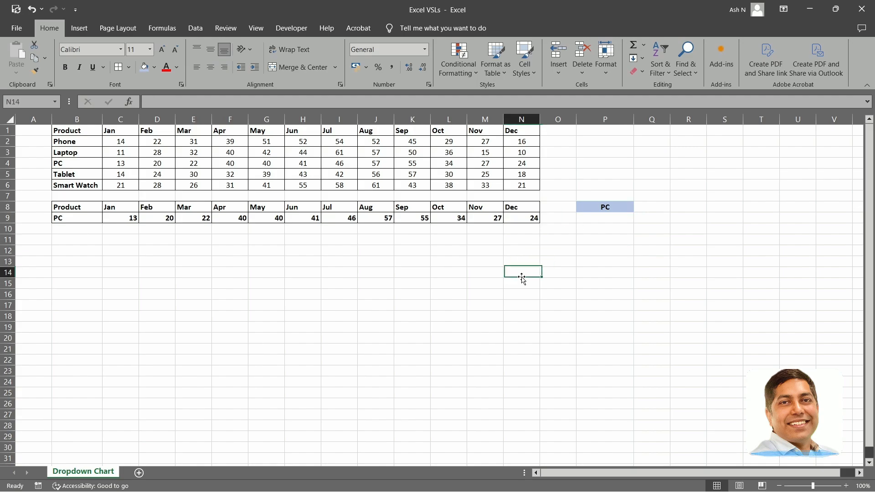
# Insert a 2-D clustered bar chart from the helper table B8:N9 and place it directly below the P8 dropdown.
pyautogui.click(77, 218)
pyautogui.click(77, 209)
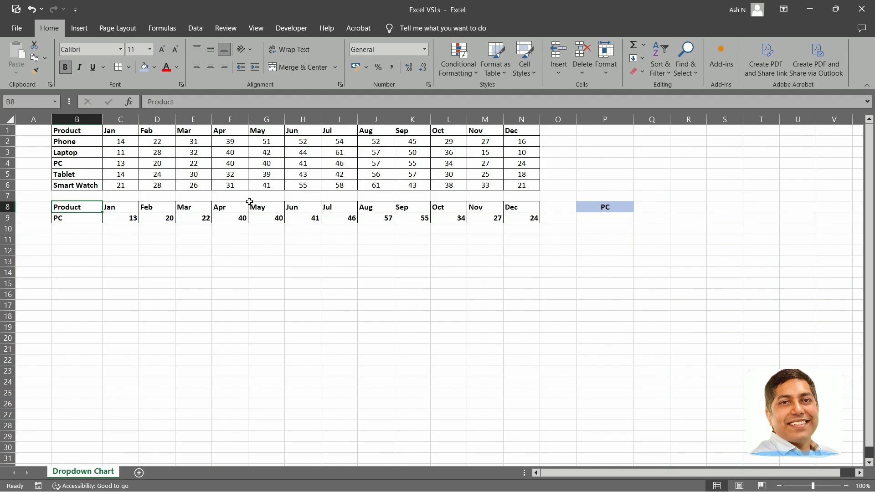
pyautogui.hotkey('ctrl', 'shift', 'Right')
pyautogui.hotkey('ctrl', 'shift', 'Down')
pyautogui.click(79, 28)
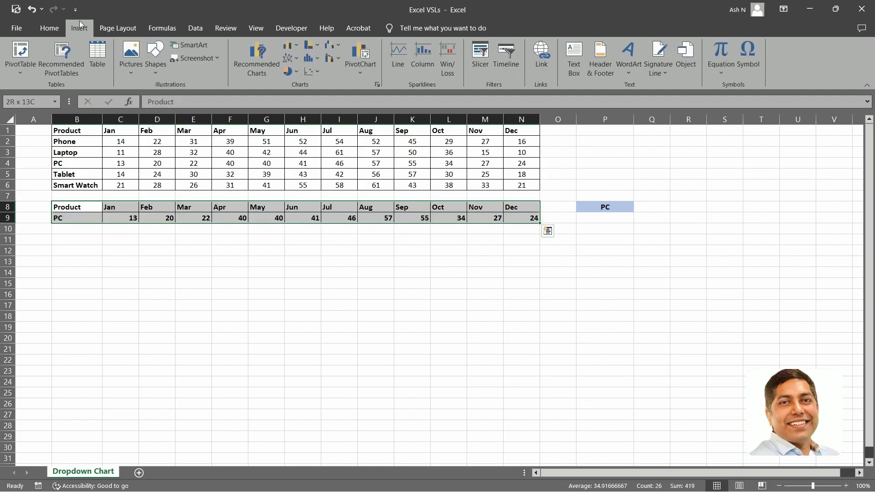
pyautogui.click(296, 45)
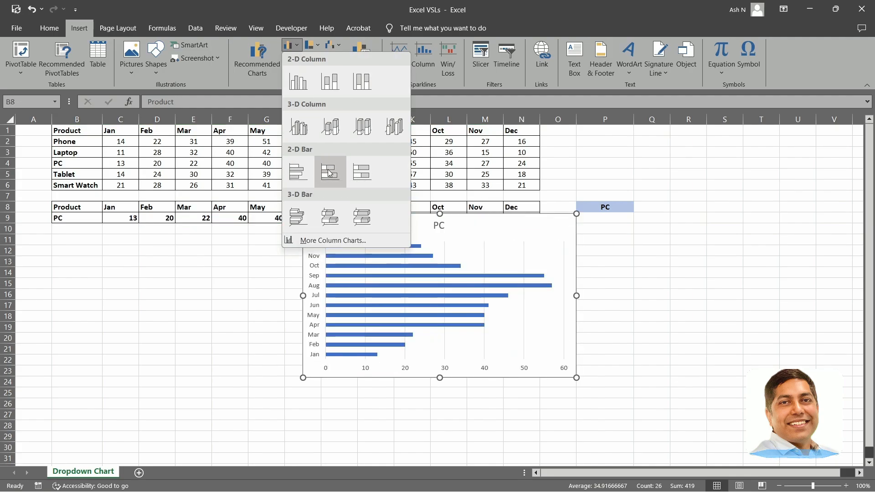
pyautogui.click(303, 171)
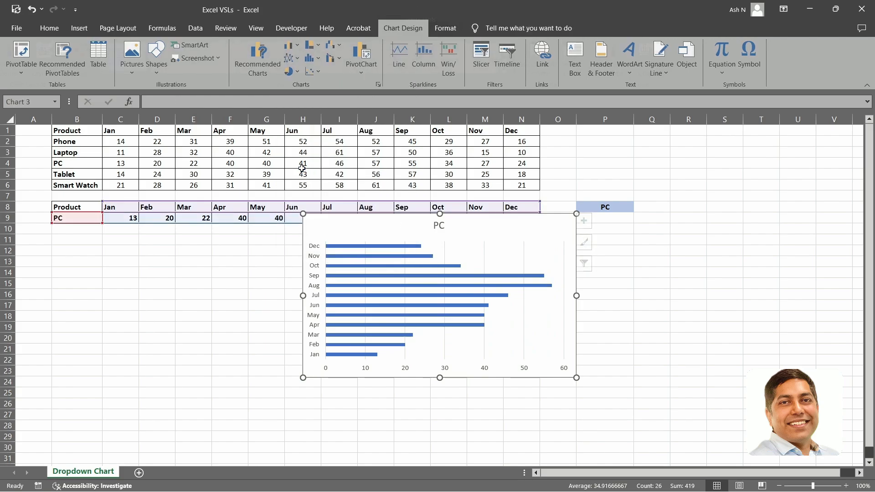
pyautogui.moveTo(487, 222); pyautogui.dragTo(762, 223)
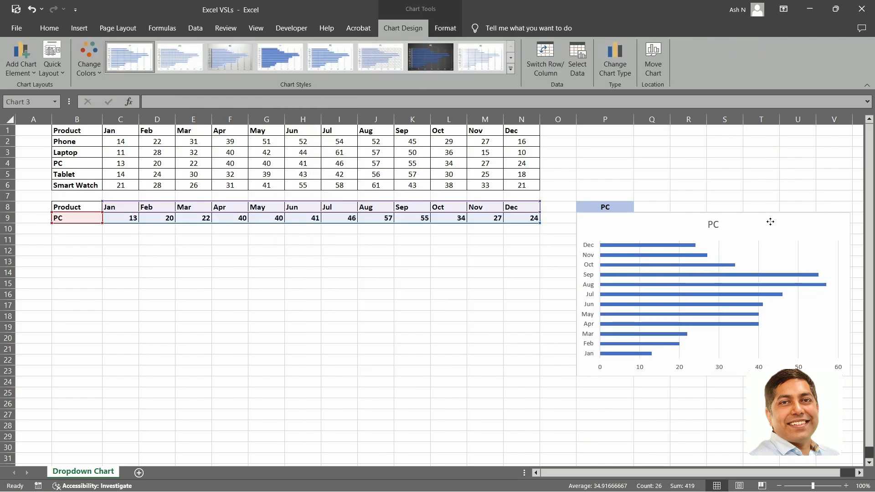
pyautogui.click(521, 304)
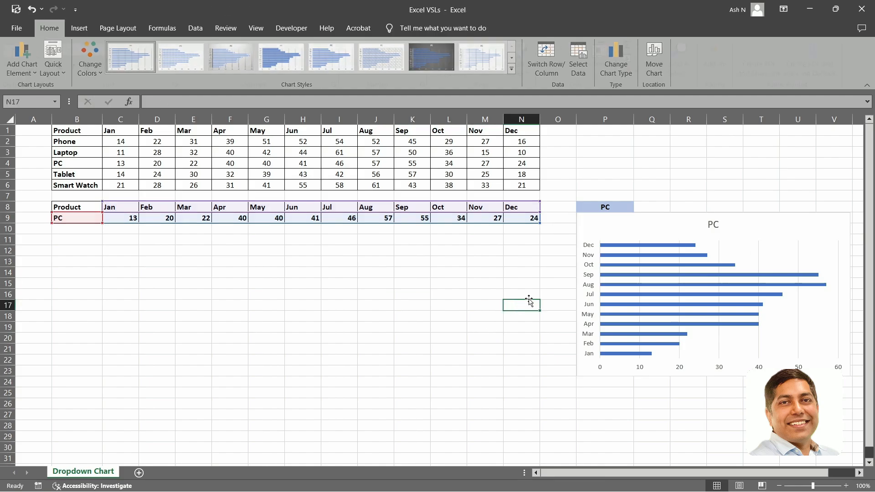
# Test the chart by choosing Phone, Laptop, PC and finally Smart Watch in P8's dropdown.
pyautogui.click(626, 207)
pyautogui.click(638, 207)
pyautogui.click(623, 217)
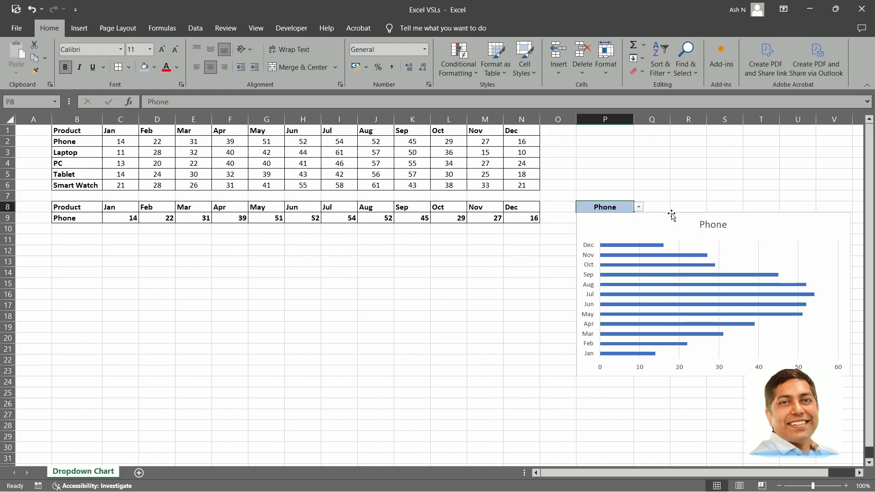
pyautogui.click(639, 207)
pyautogui.click(611, 223)
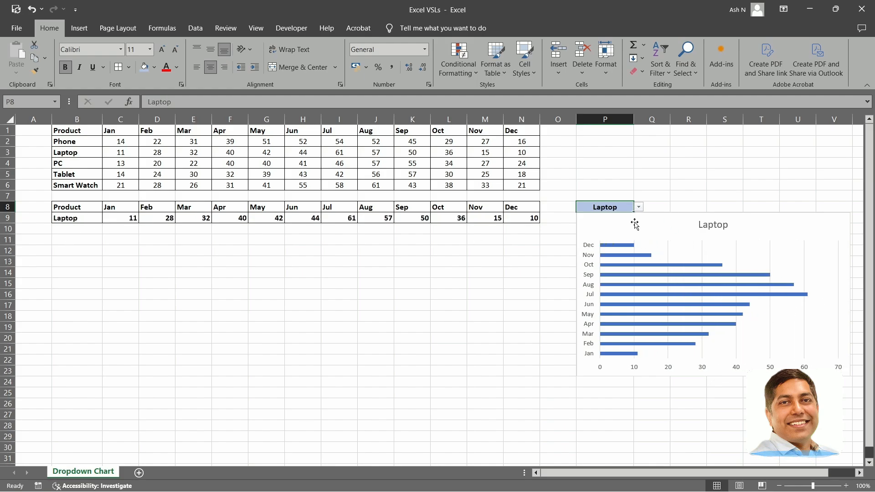
pyautogui.click(638, 207)
pyautogui.click(621, 230)
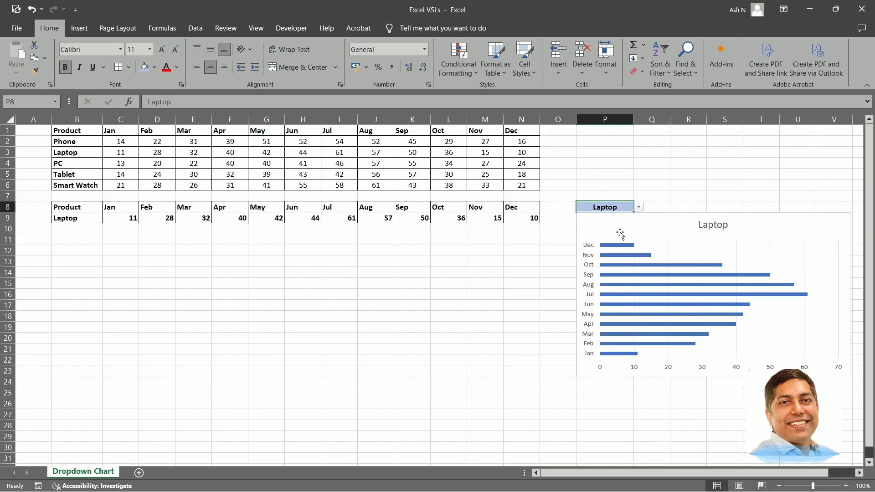
pyautogui.click(639, 207)
pyautogui.click(610, 244)
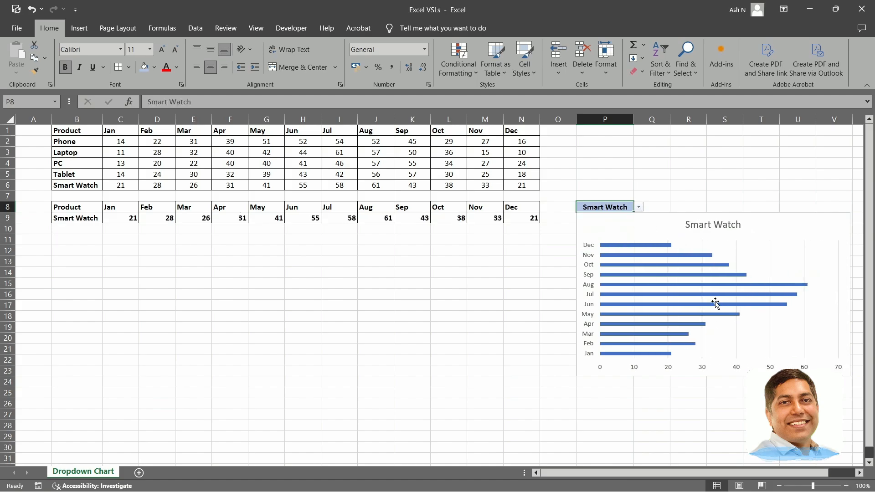
pyautogui.click(488, 303)
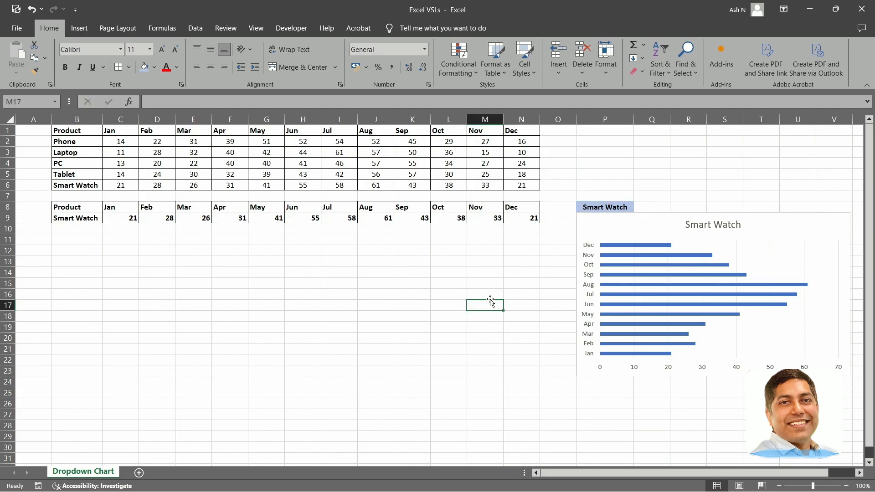
# Enter the label "< Customise" in Q8 beside the product dropdown.
pyautogui.click(656, 205)
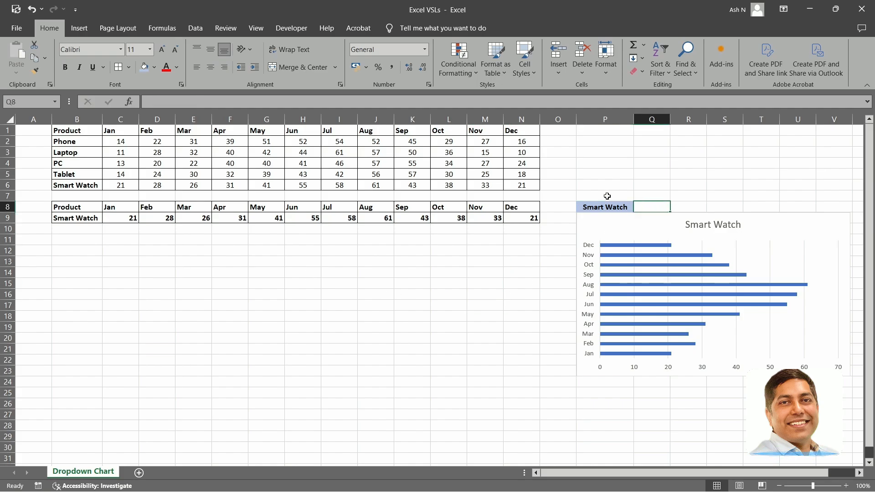
pyautogui.write('< C')
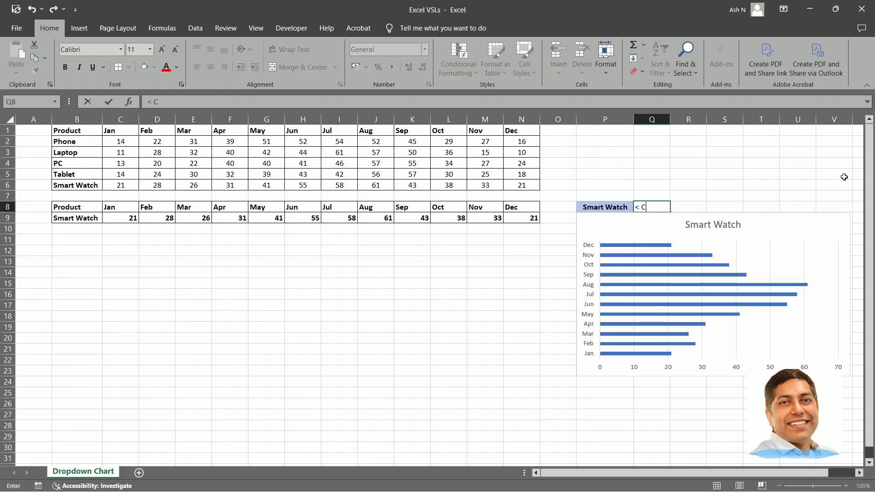
pyautogui.write('ustomise')
pyautogui.click(761, 195)
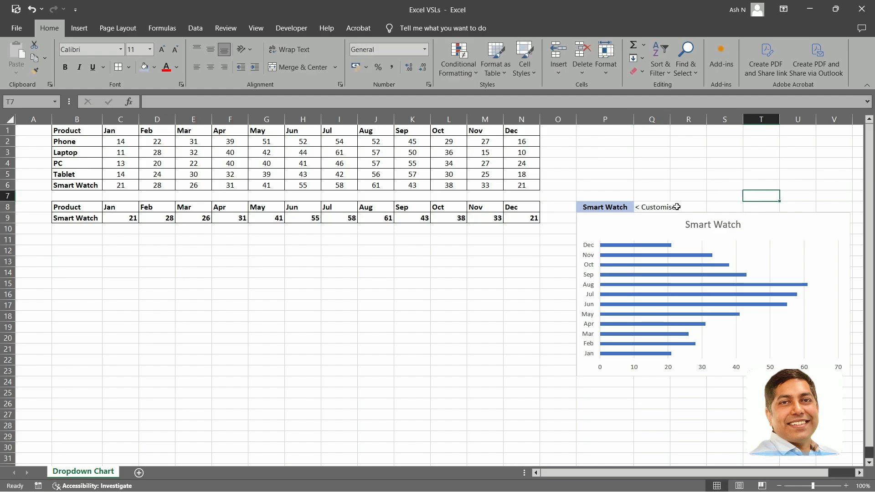
# Make the "< Customise" label in Q8 bold and increase its font size by one increment.
pyautogui.click(666, 207)
pyautogui.hotkey('ctrl', 'b')
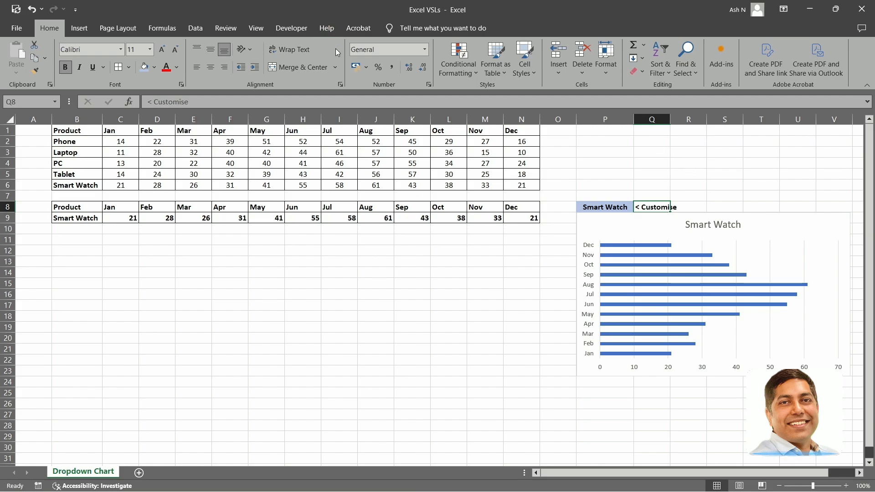
pyautogui.click(162, 49)
pyautogui.click(468, 316)
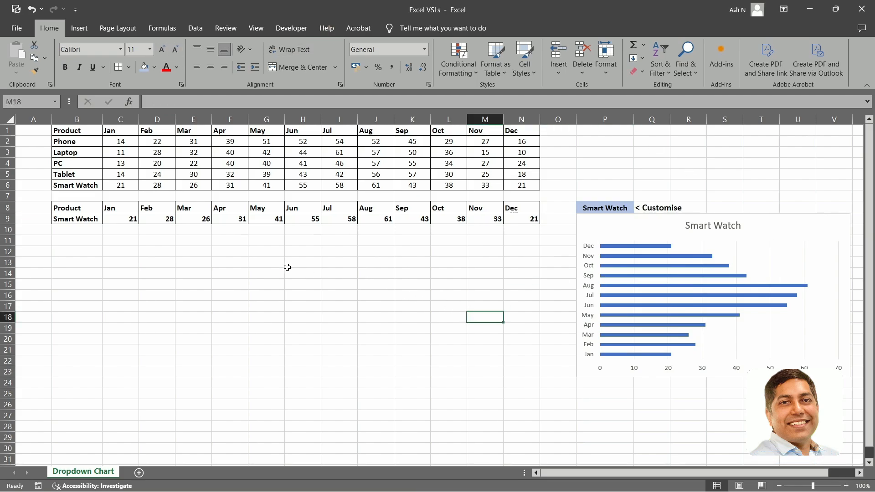
# Move the chart over the helper table B8:N9 and enlarge it to span columns B to N, down to about row 27.
pyautogui.click(744, 255)
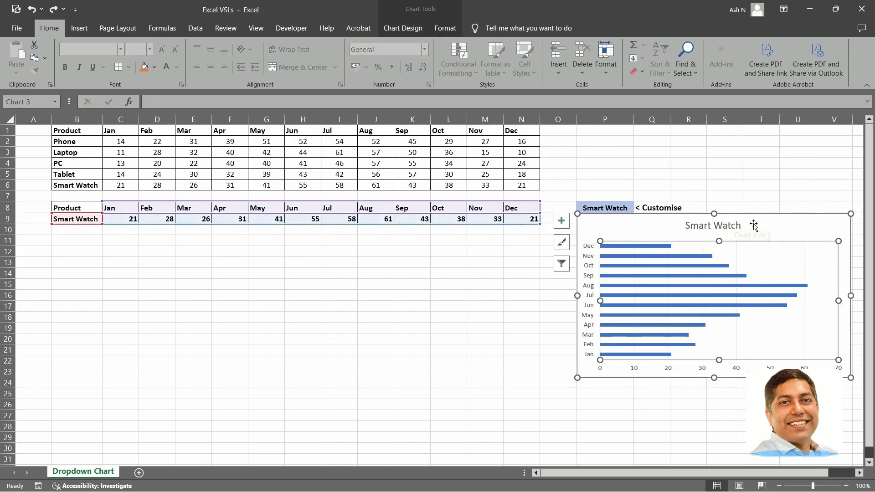
pyautogui.moveTo(754, 224); pyautogui.dragTo(513, 228)
pyautogui.moveTo(251, 212); pyautogui.dragTo(246, 206)
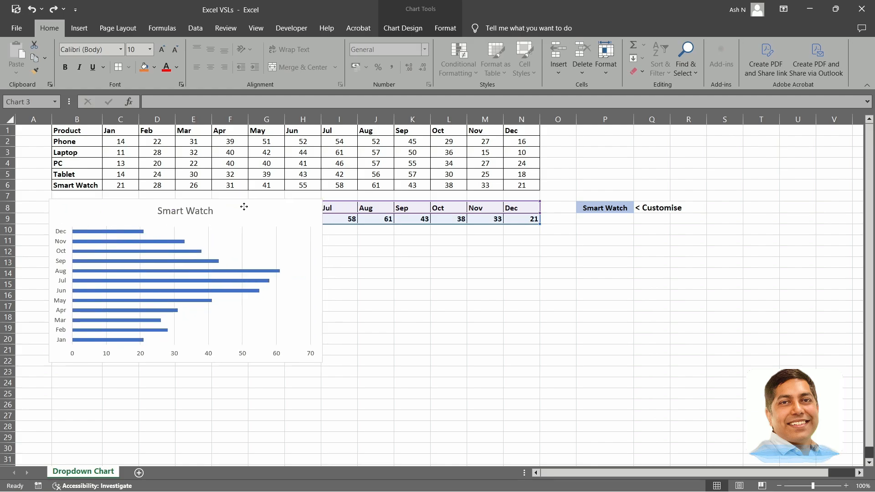
pyautogui.moveTo(326, 362); pyautogui.dragTo(542, 424)
pyautogui.click(606, 379)
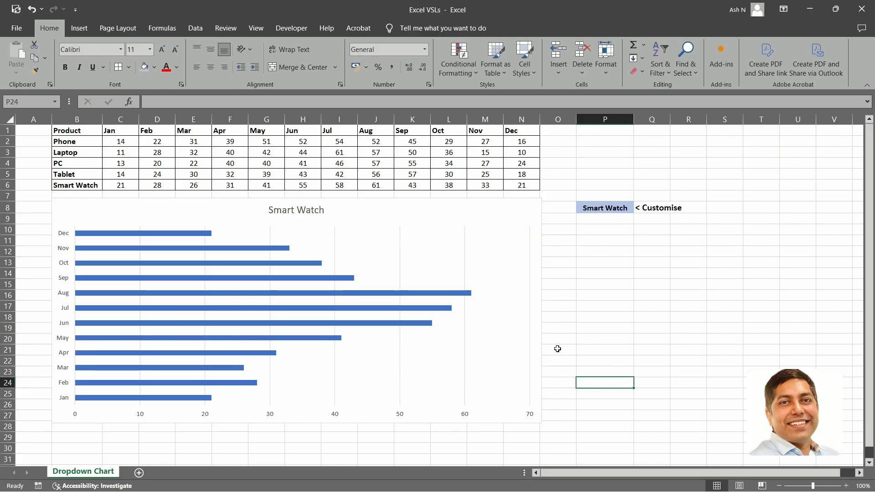
# Test the enlarged chart by choosing Laptop and finally Tablet in P8's dropdown.
pyautogui.click(624, 208)
pyautogui.click(639, 208)
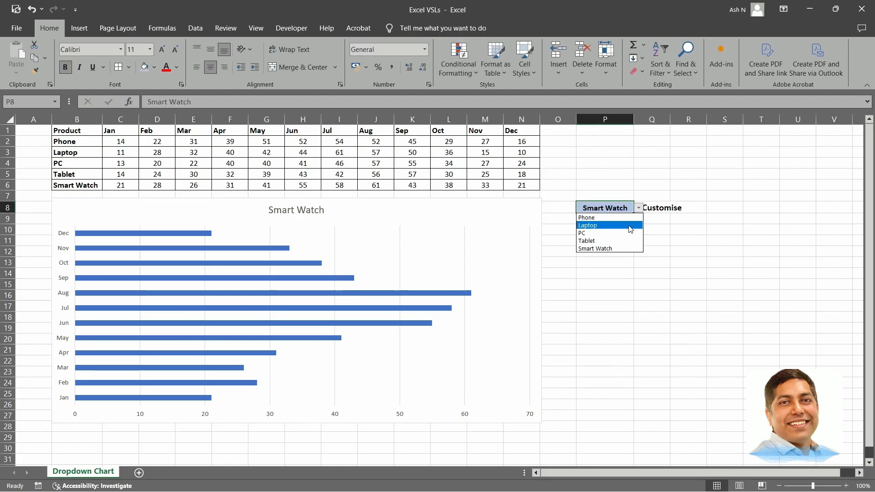
pyautogui.click(602, 228)
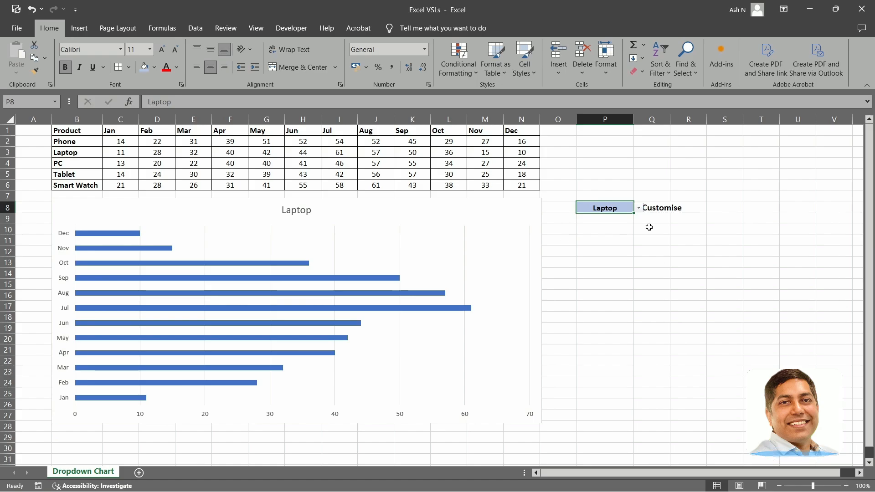
pyautogui.click(639, 208)
pyautogui.click(611, 243)
# Move the chart aside to show the helper table B8:N9, and place it back over the table.
pyautogui.click(376, 209)
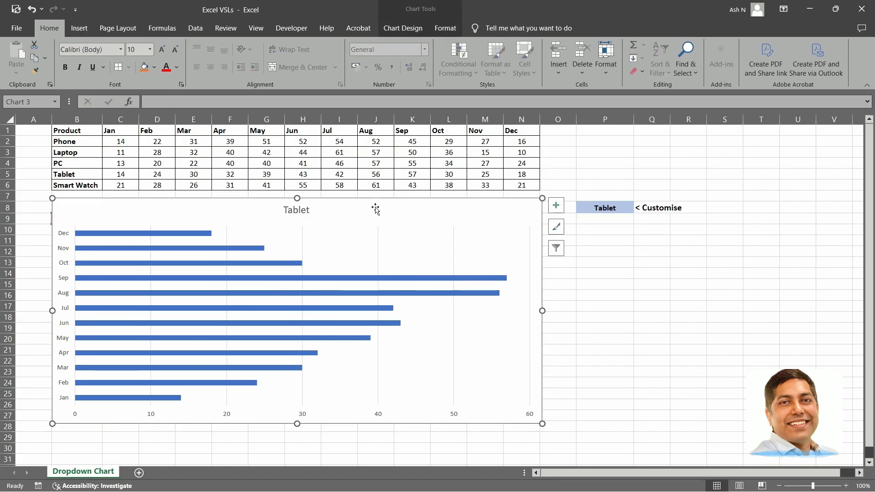
pyautogui.moveTo(376, 209); pyautogui.dragTo(786, 230)
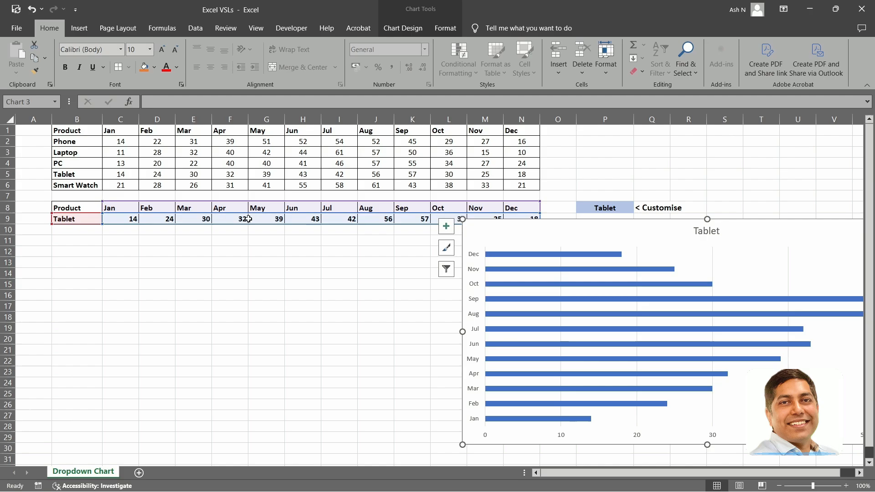
pyautogui.moveTo(621, 224); pyautogui.dragTo(208, 207)
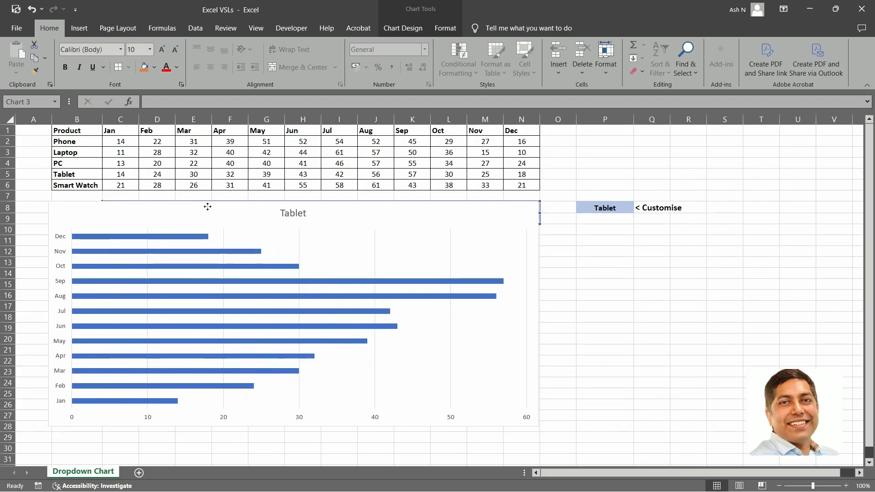